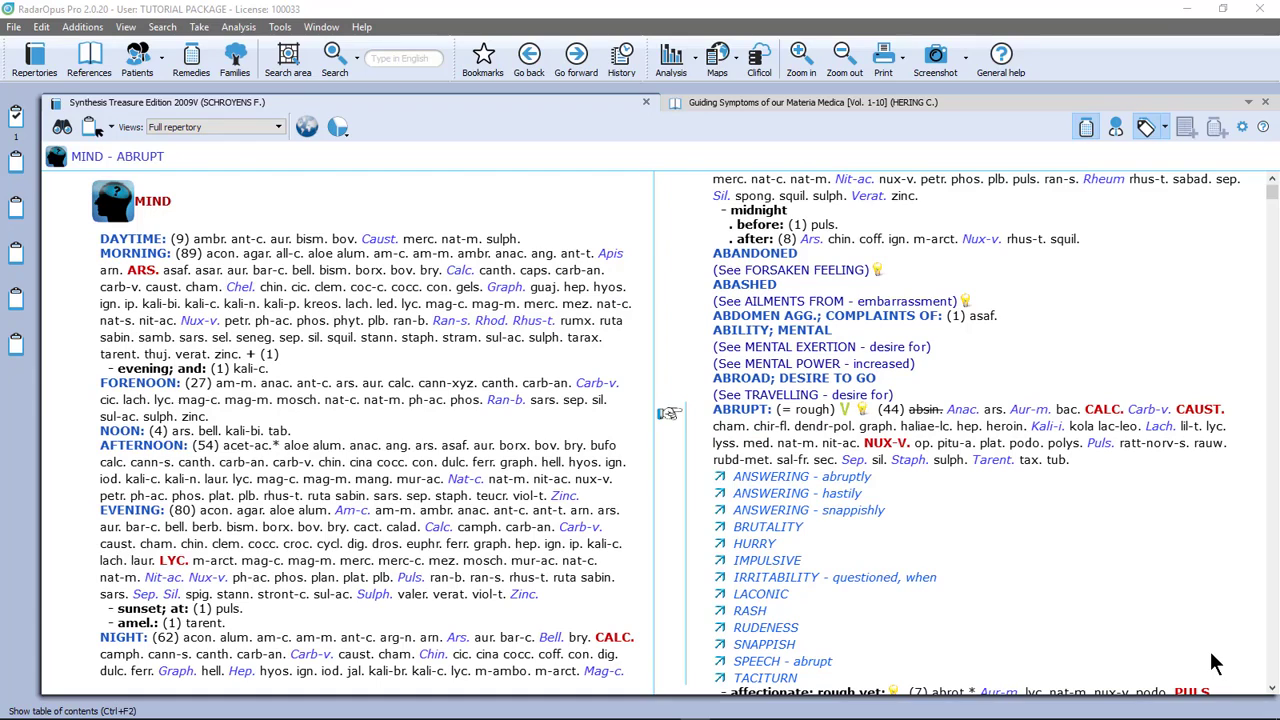
Step: Review the Search dropdown's options: Find a rubric, Search and Advanced search
left_click(358, 62)
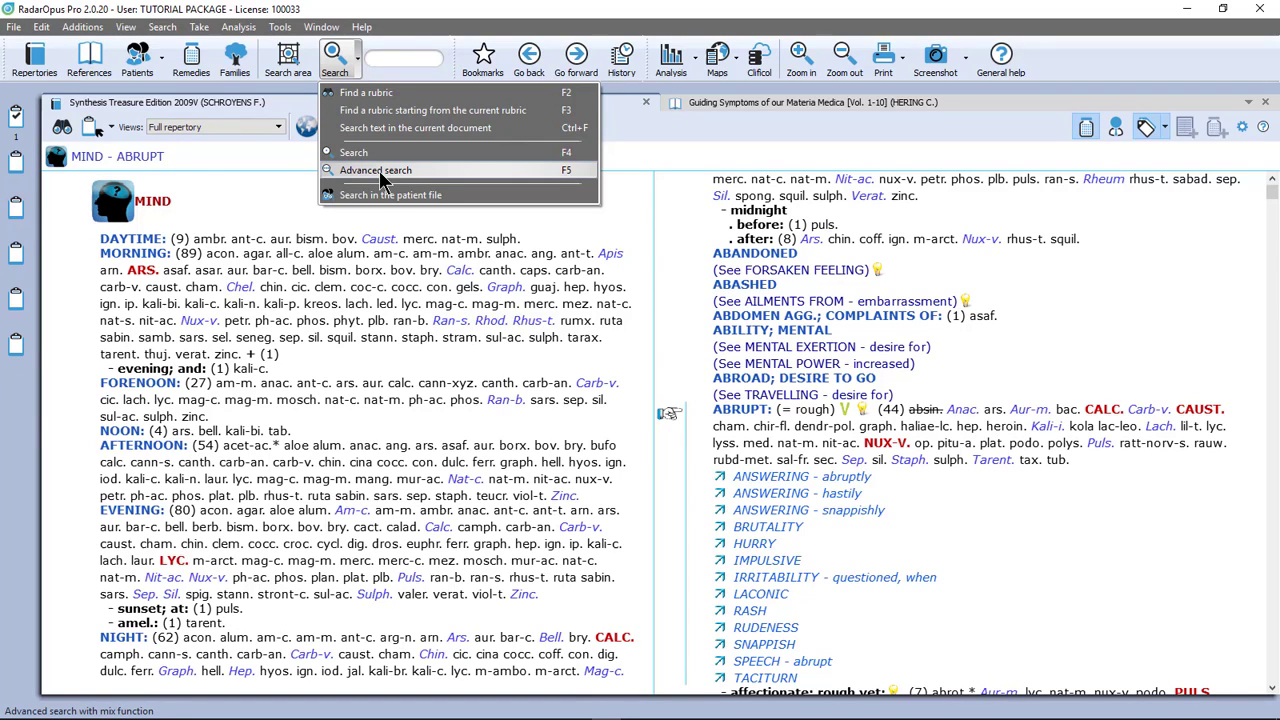
left_click(380, 242)
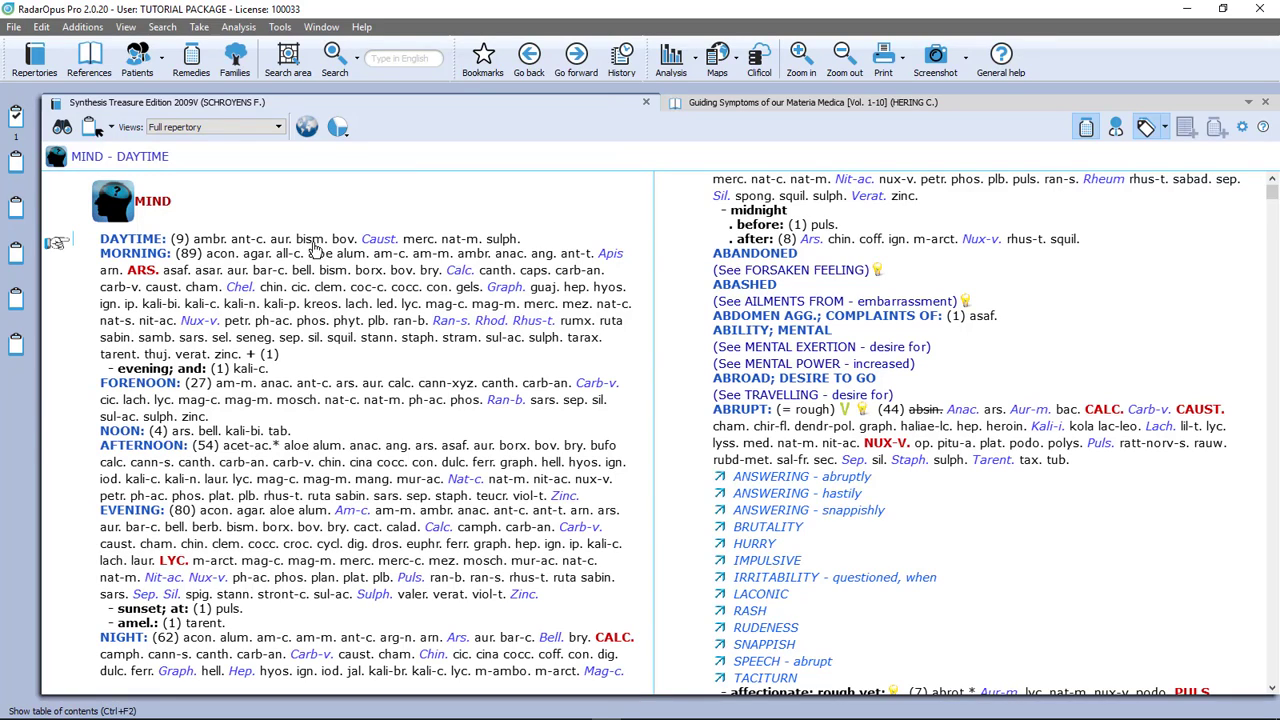
mouse_move(315, 251)
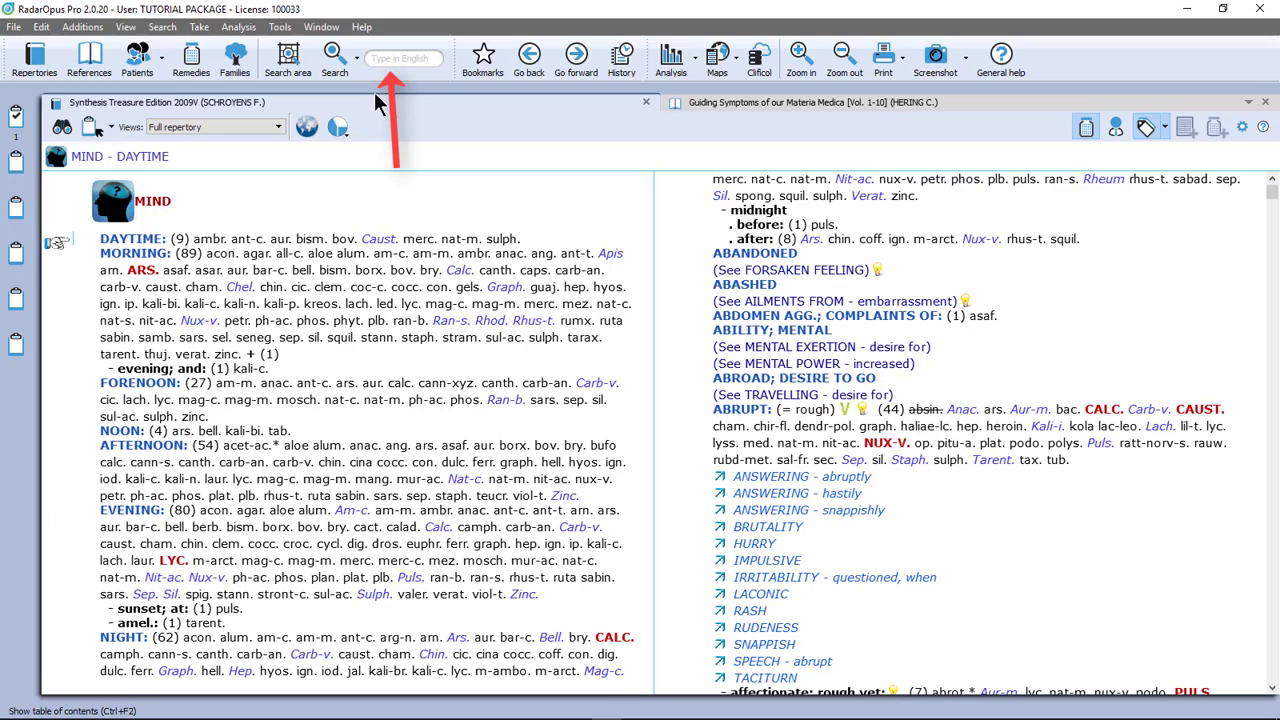
left_click(383, 60)
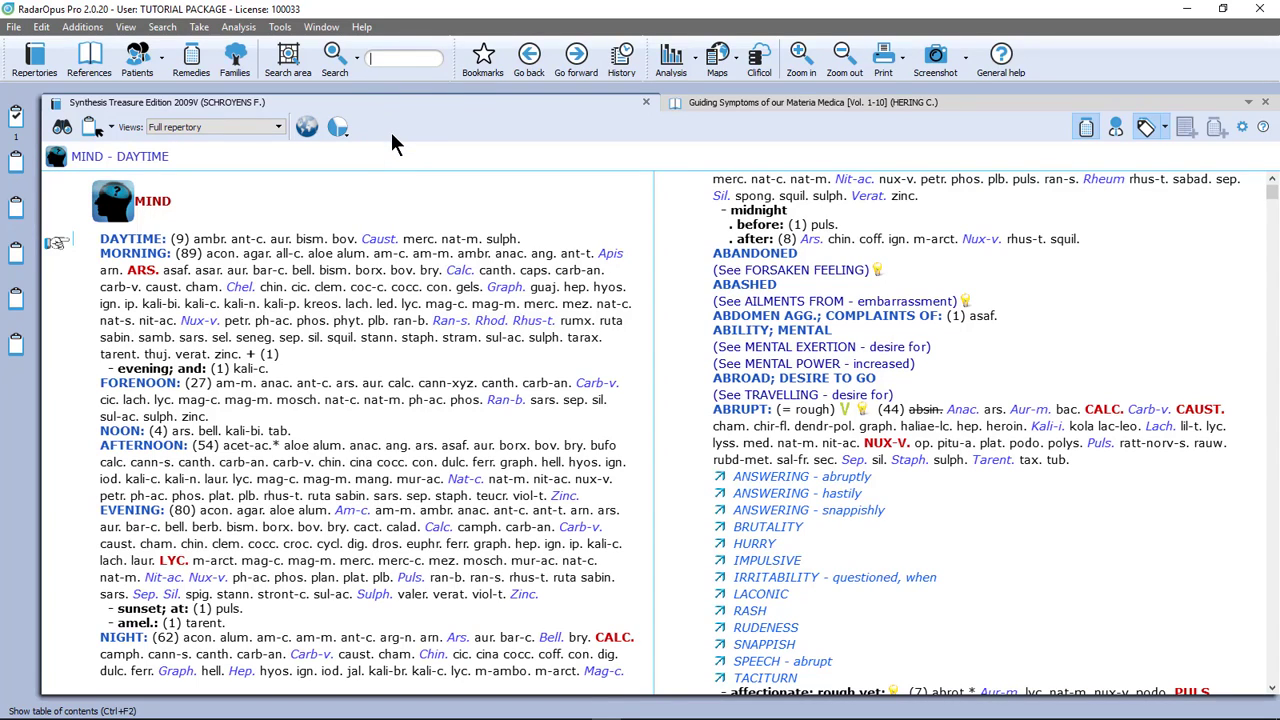
left_click(359, 66)
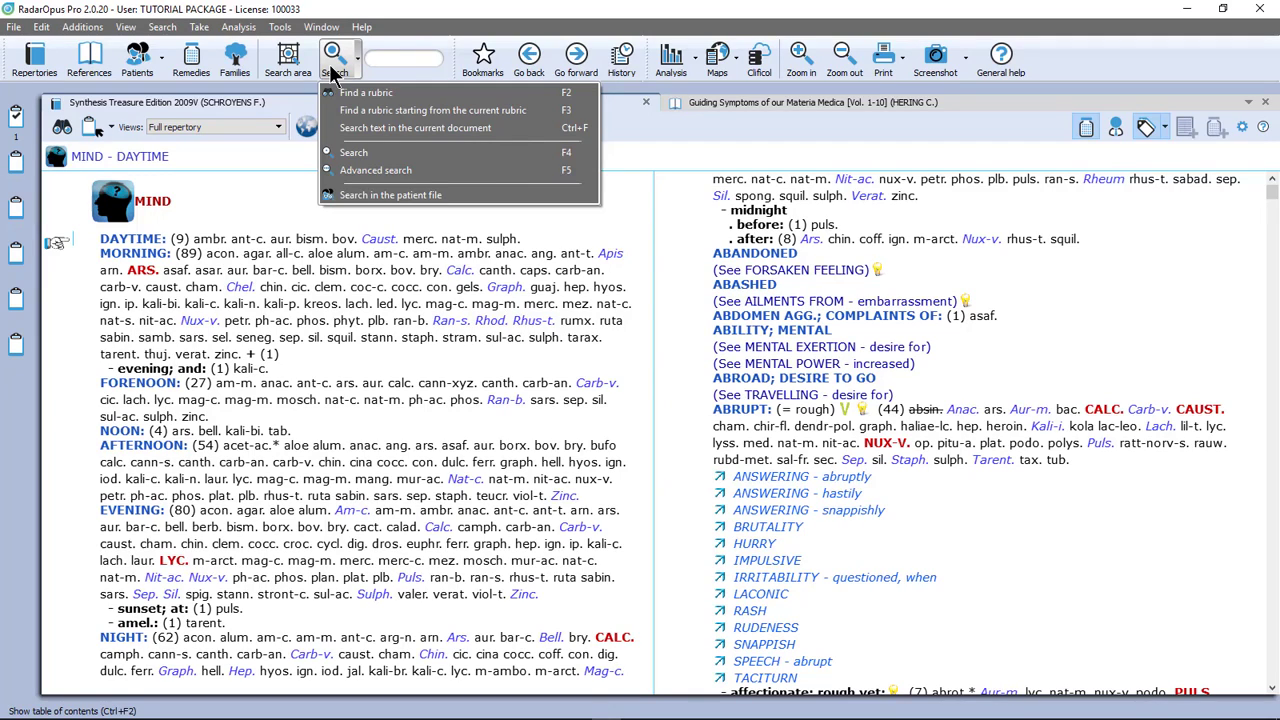
Step: Type 'bism' in the quick search box and browse the Bismuthum suggestions
left_click(513, 240)
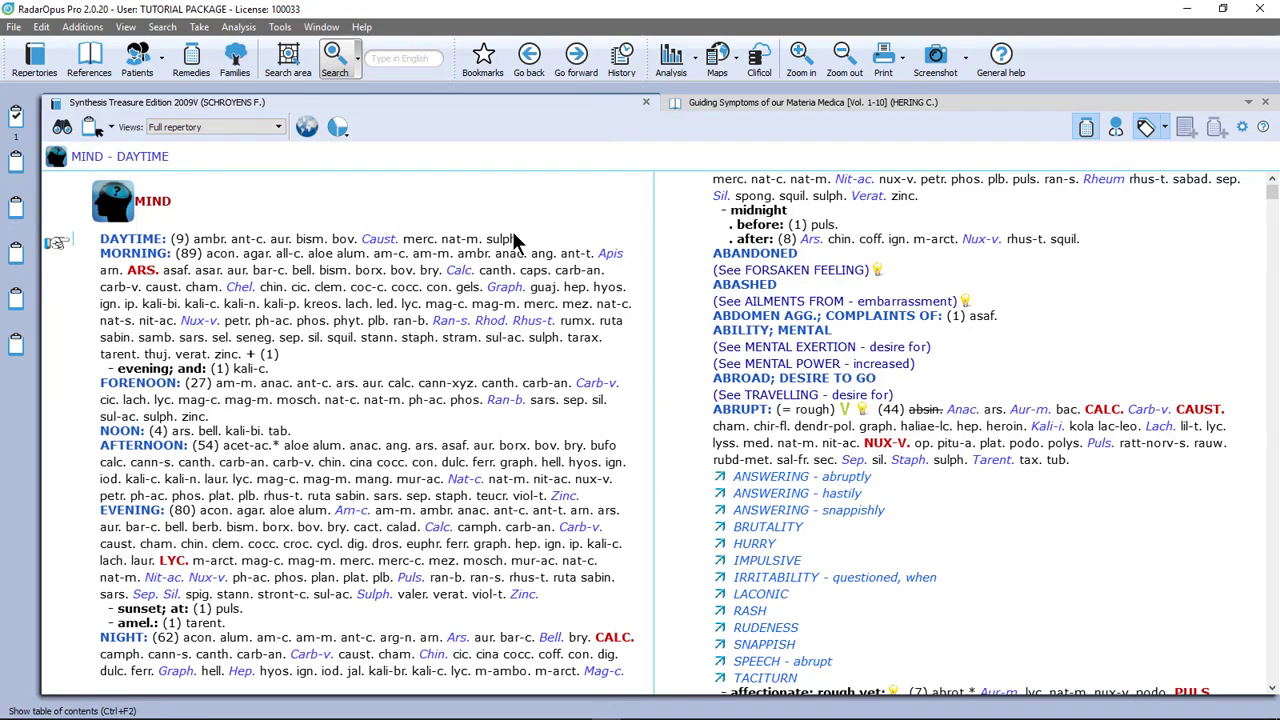
left_click(398, 57)
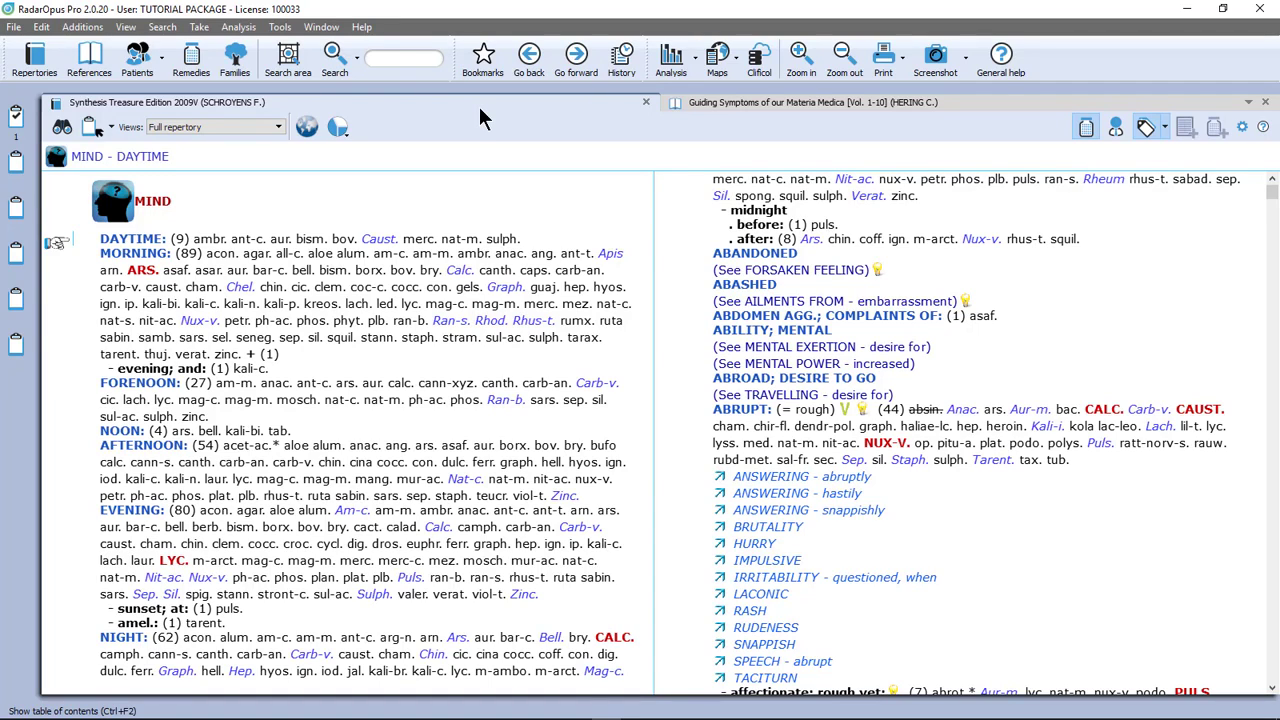
type("bism")
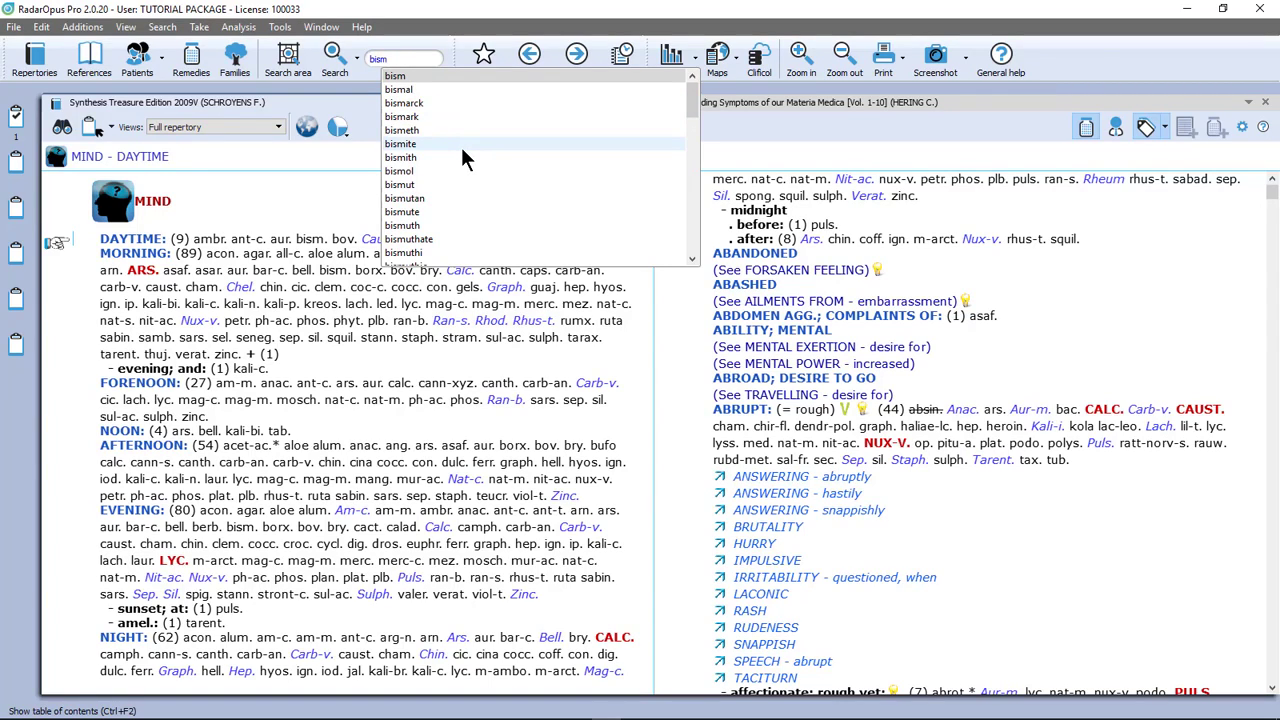
scroll(461, 157, "down", 2)
scroll(462, 152, "down", 4)
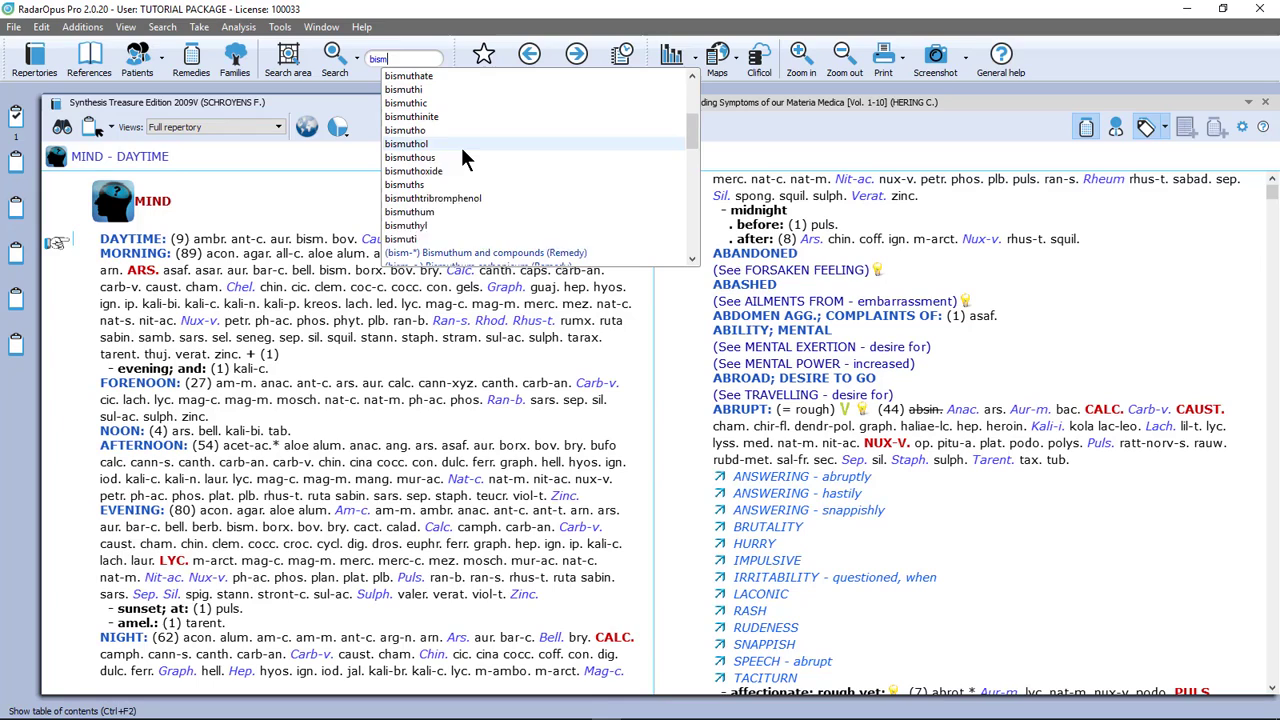
scroll(462, 157, "down", 1)
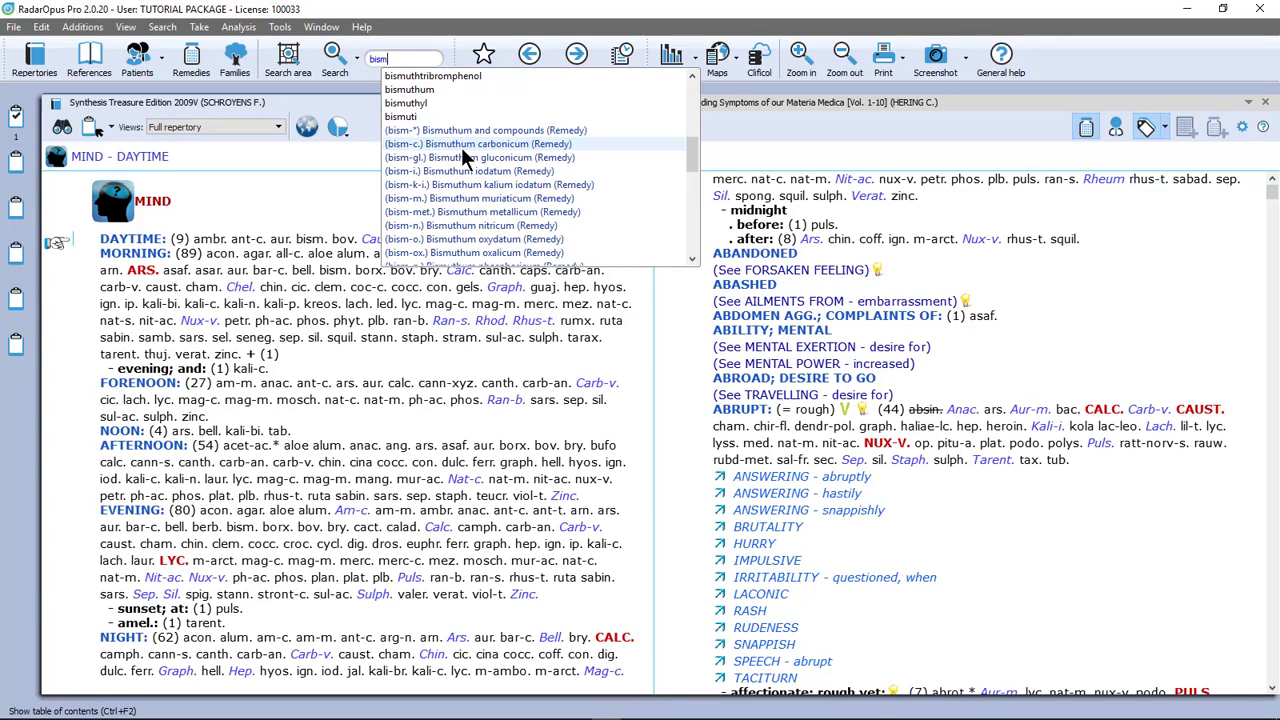
scroll(462, 157, "down", 8)
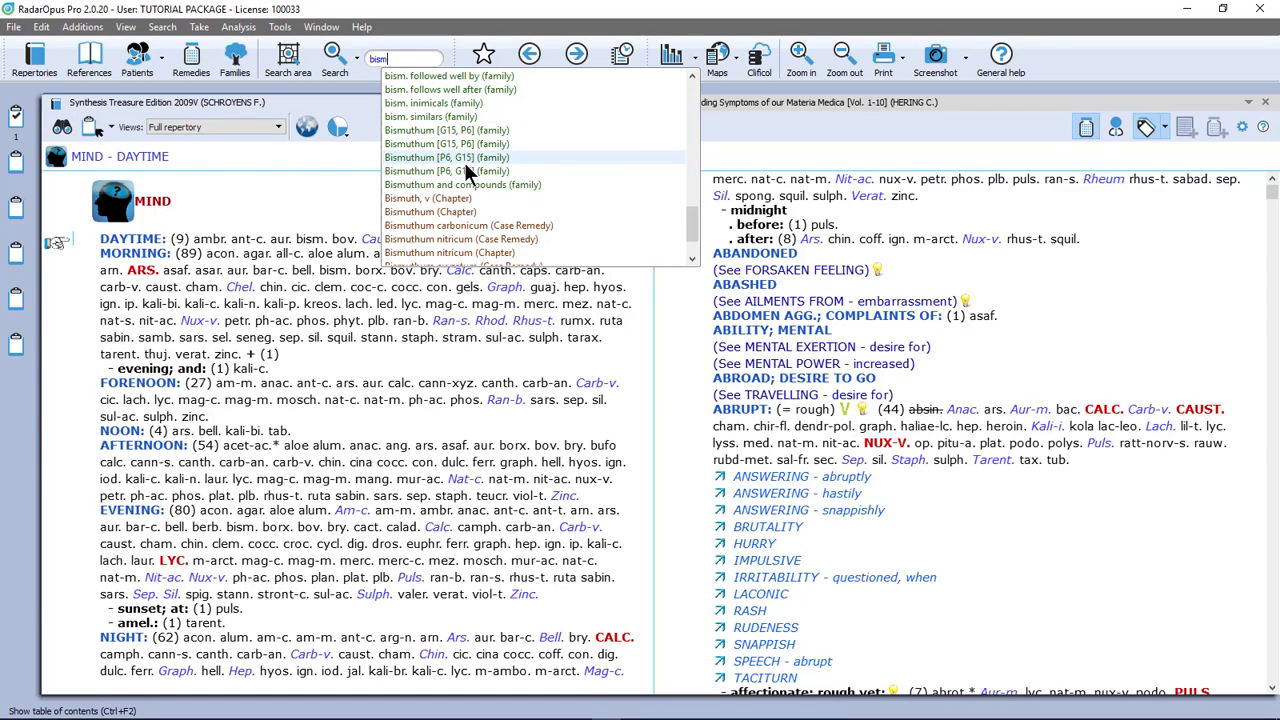
scroll(466, 172, "up", 10)
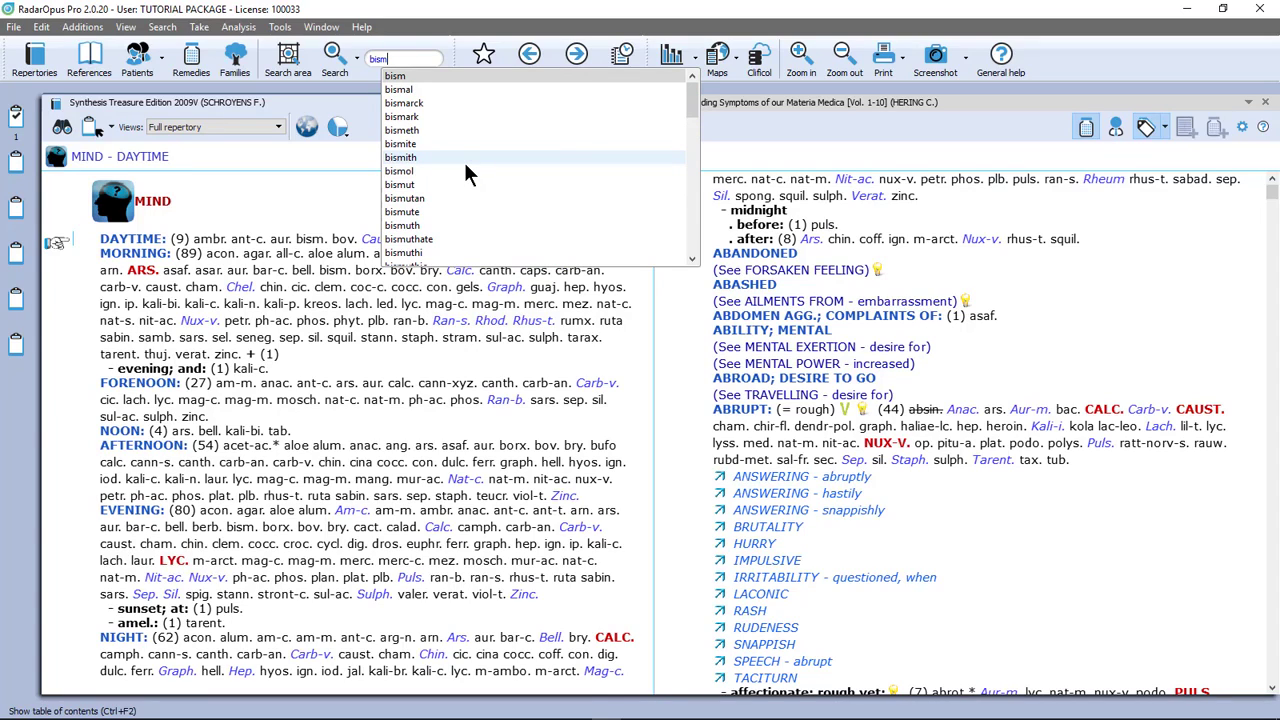
Step: Narrow to 'bism.', pick the Bismuthum suggestion, then type 'apis' as the new query
type(".")
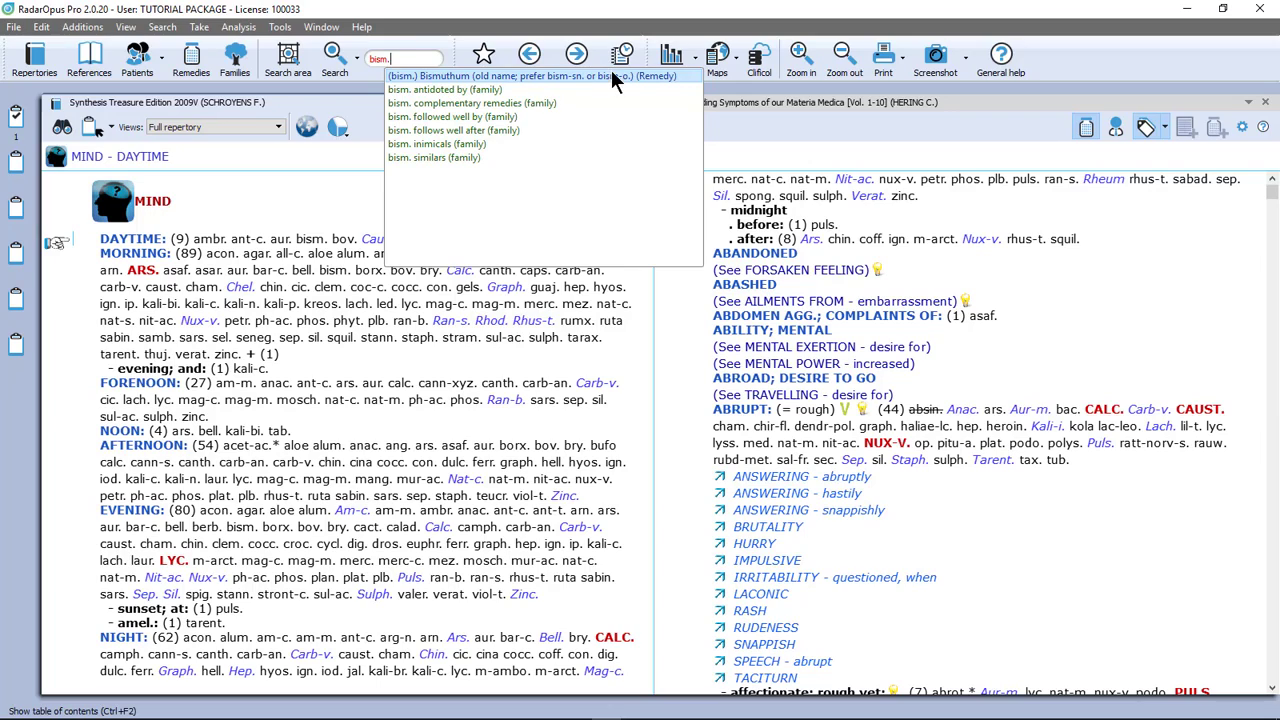
left_click(678, 78)
type("apis")
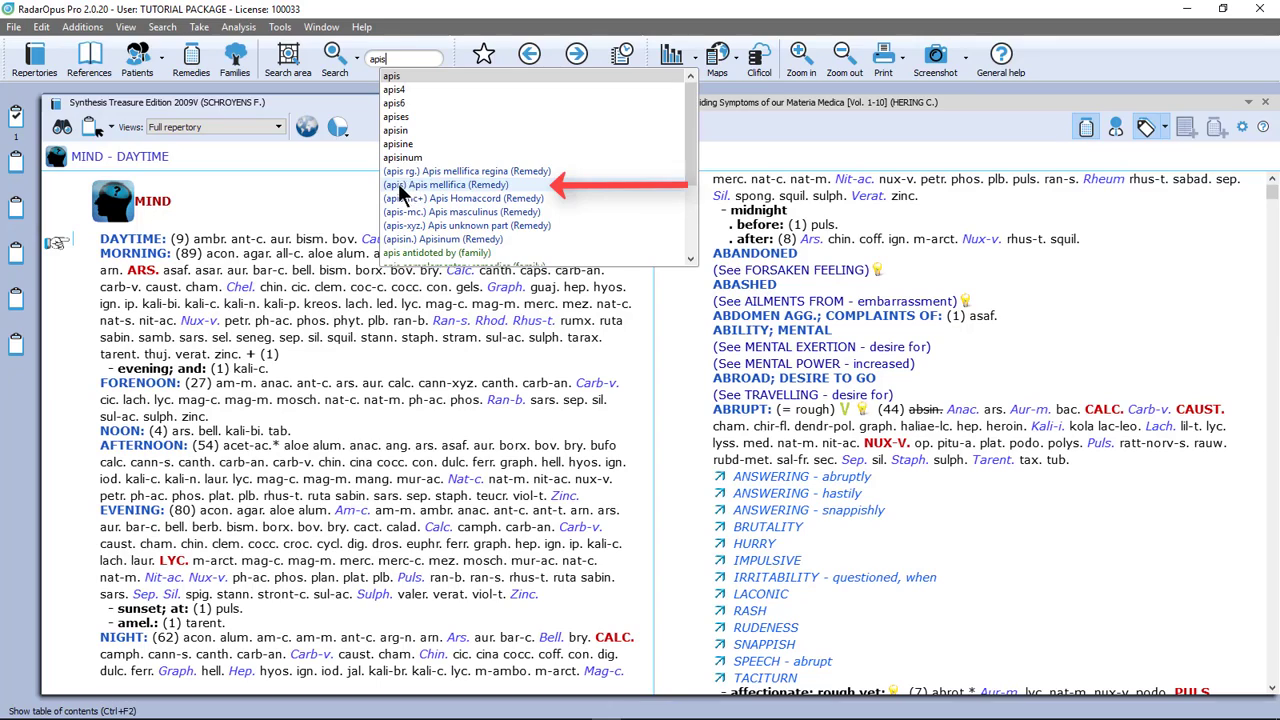
Step: List the 5564 Apis mellifica rubrics, open MIND - ABSORBED - business matters, then start an empty search
left_click(493, 190)
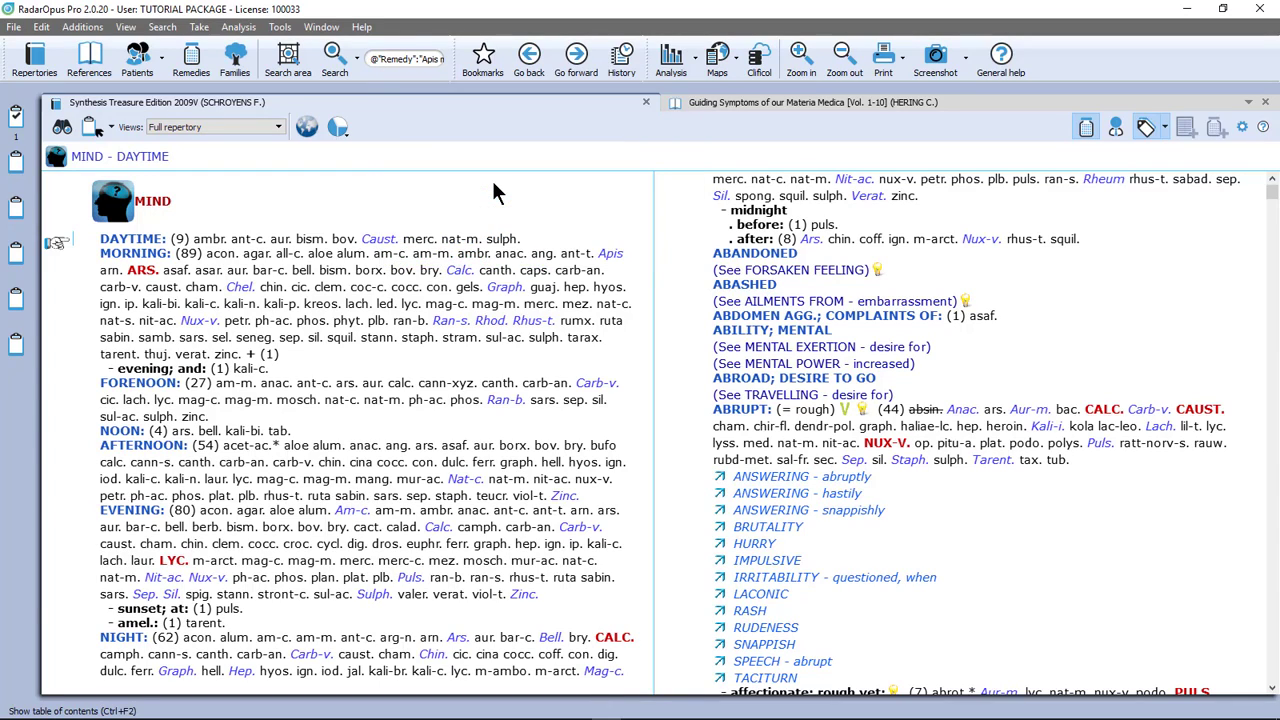
key("Return")
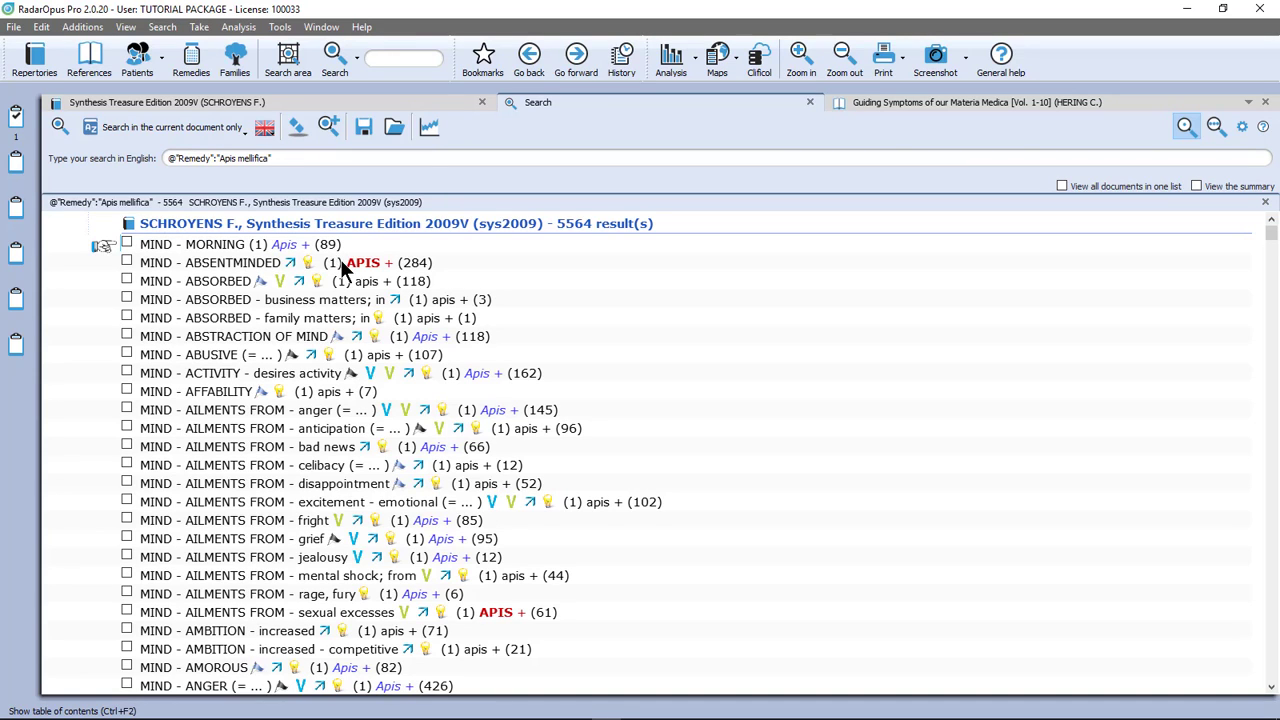
double_click(295, 300)
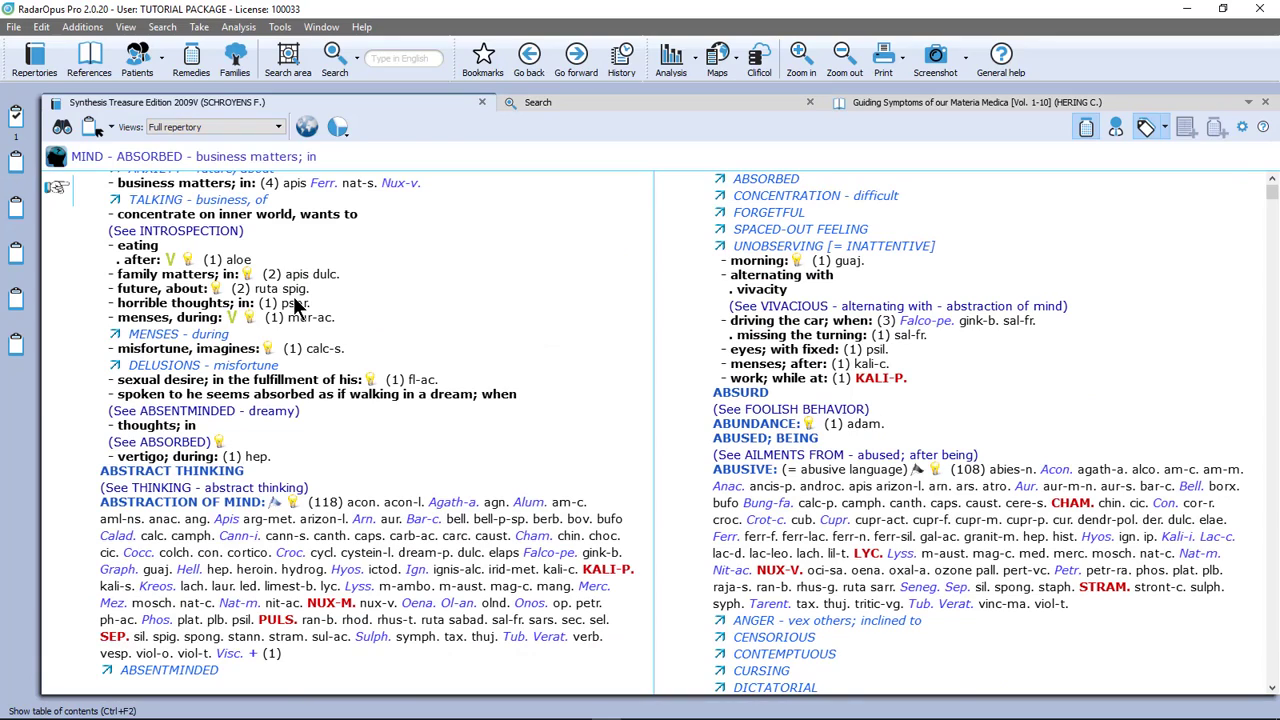
key("ctrl+F4")
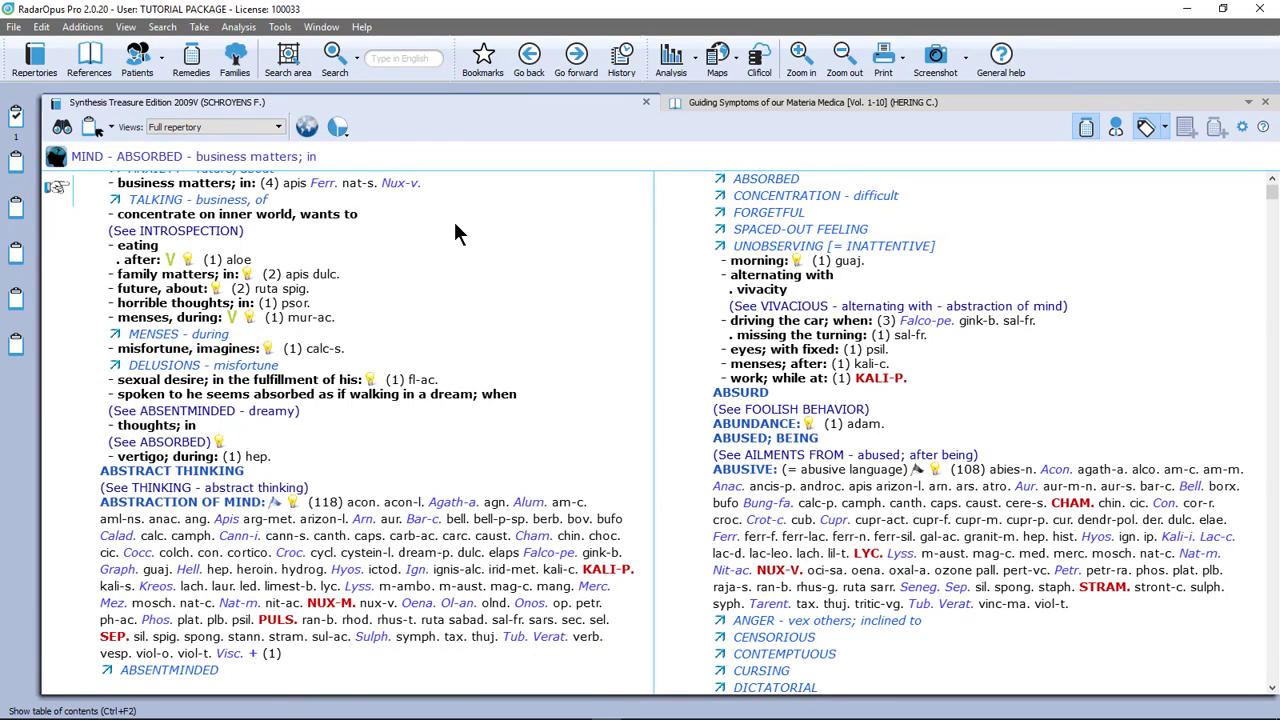
key("ctrl+f")
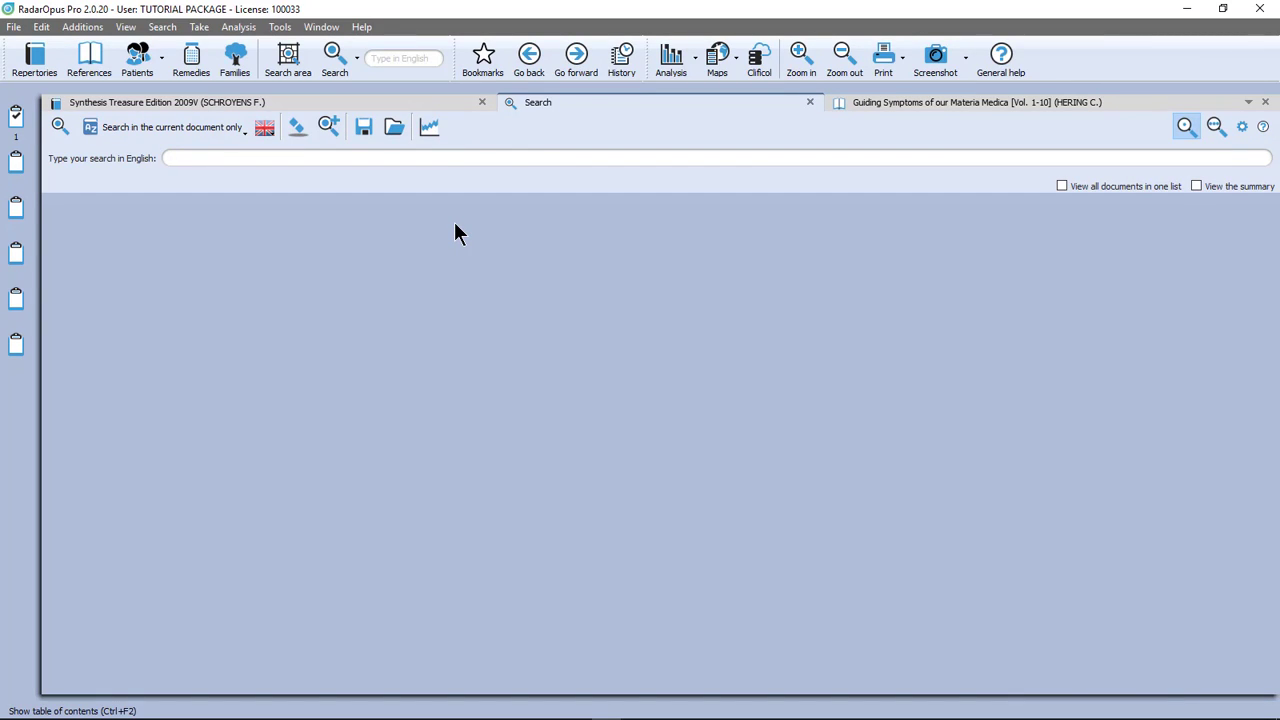
Step: Search Bismuthum via 'bism.' and open MIND - ANGUISH - driving from place to place
type("bism")
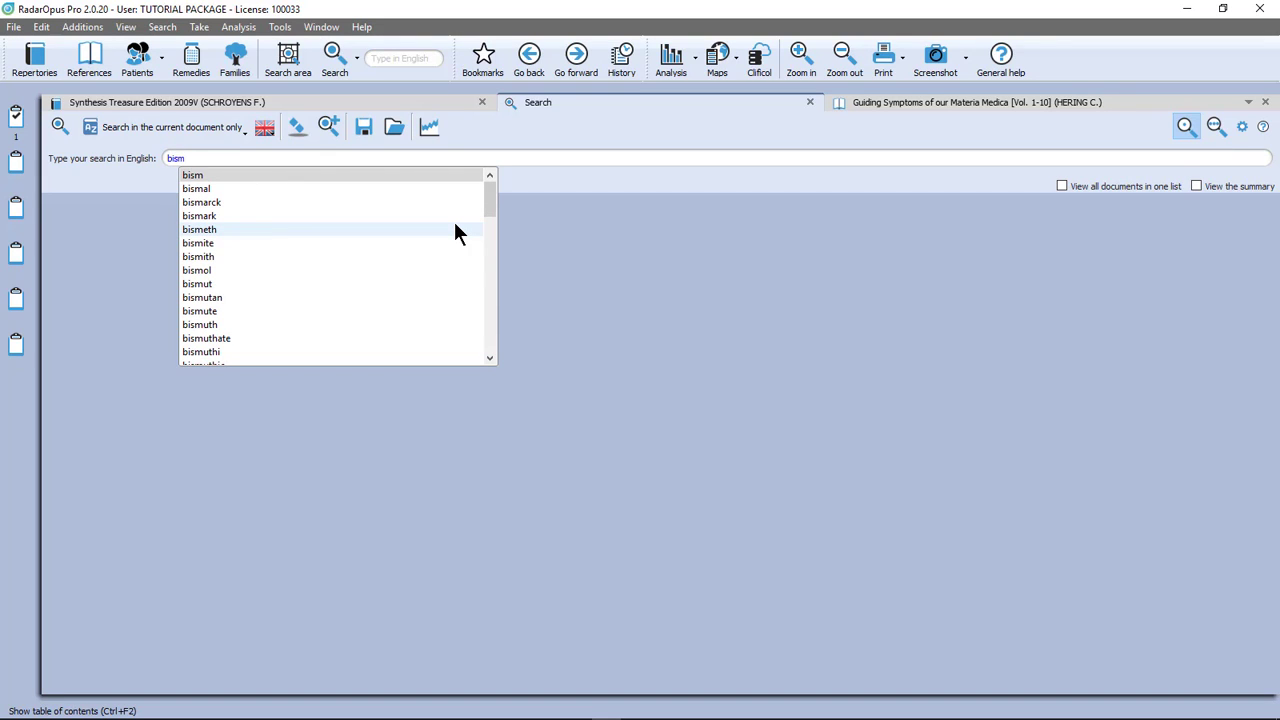
type(".")
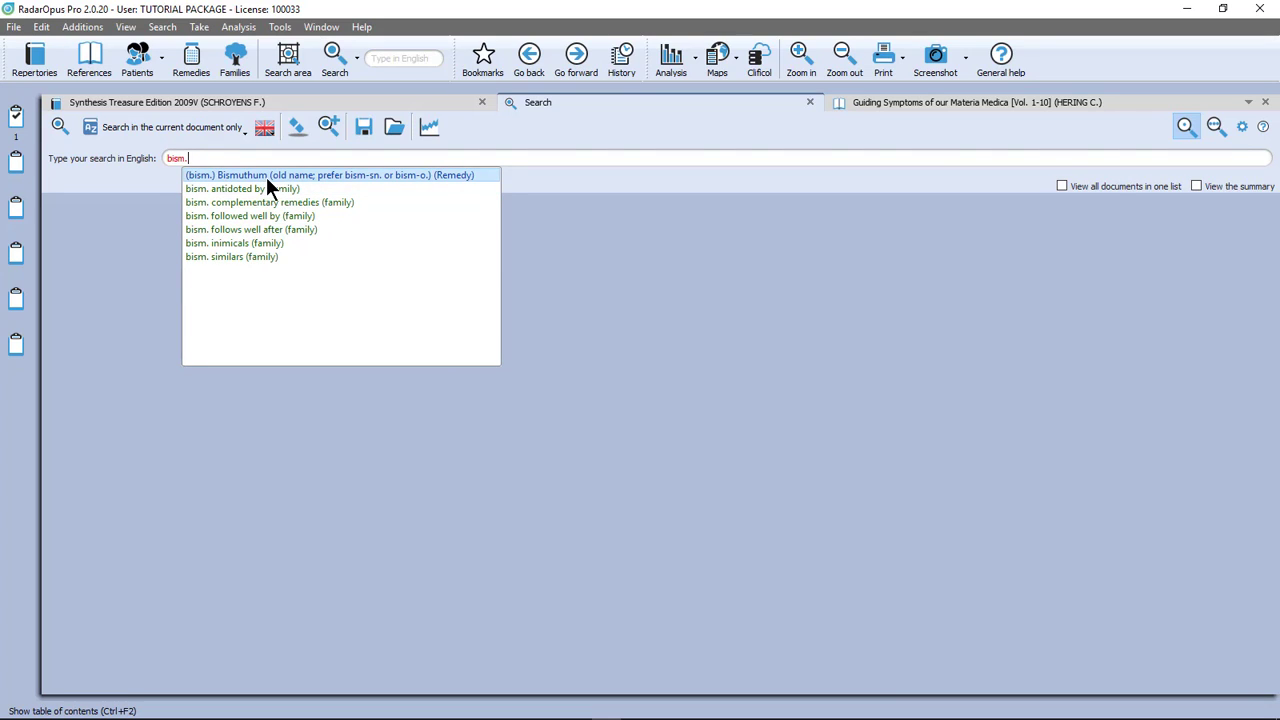
left_click(266, 177)
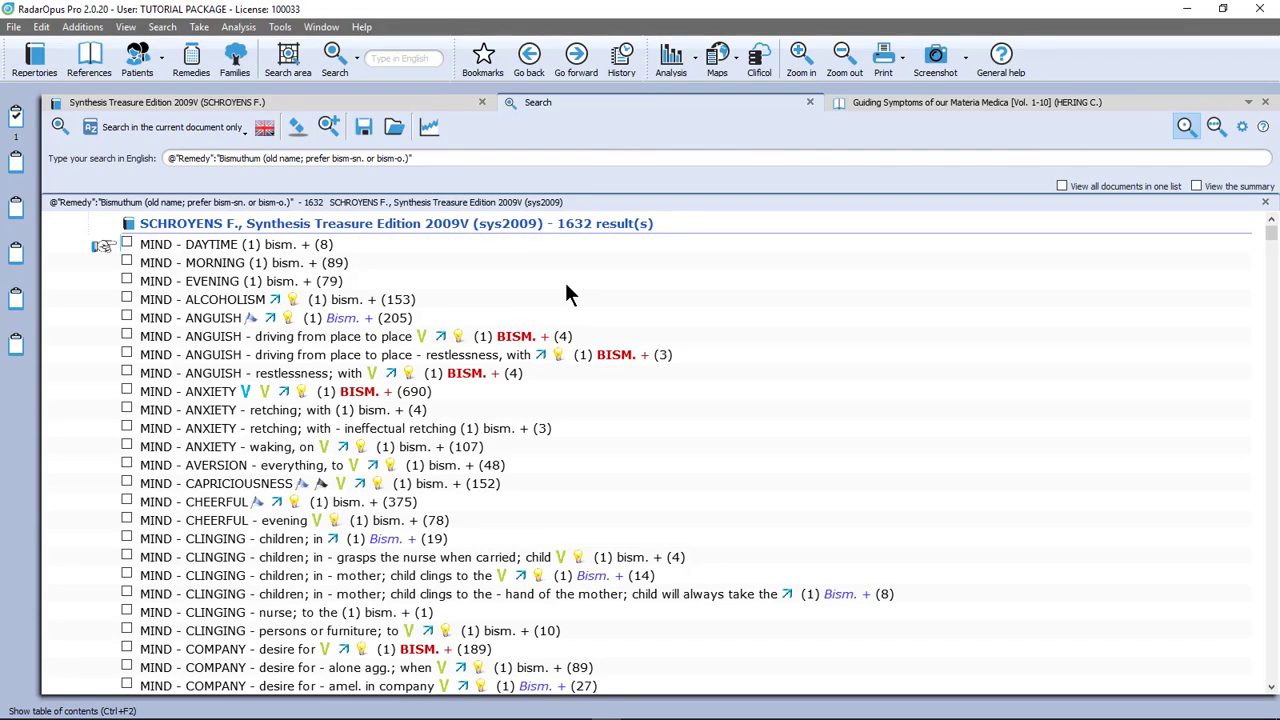
double_click(288, 350)
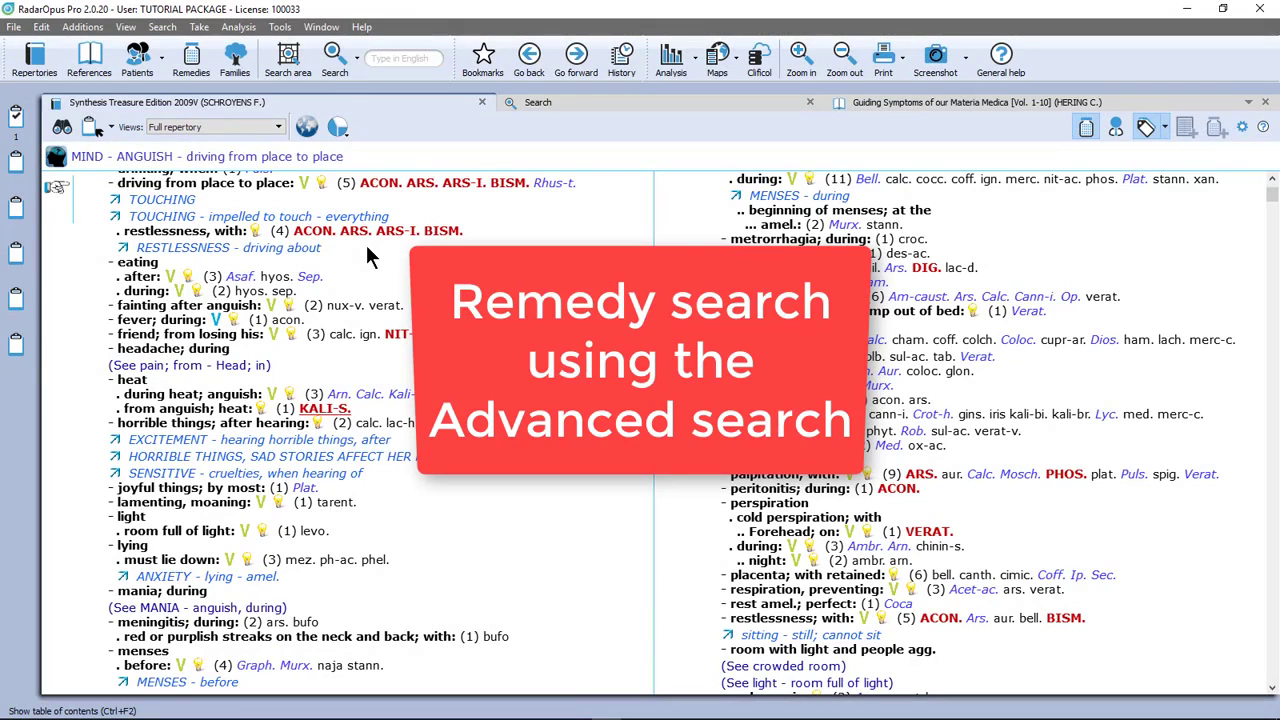
Step: Clear all searches, then run an advanced Belladonna remedy search returning 12058 rubrics
left_click(333, 62)
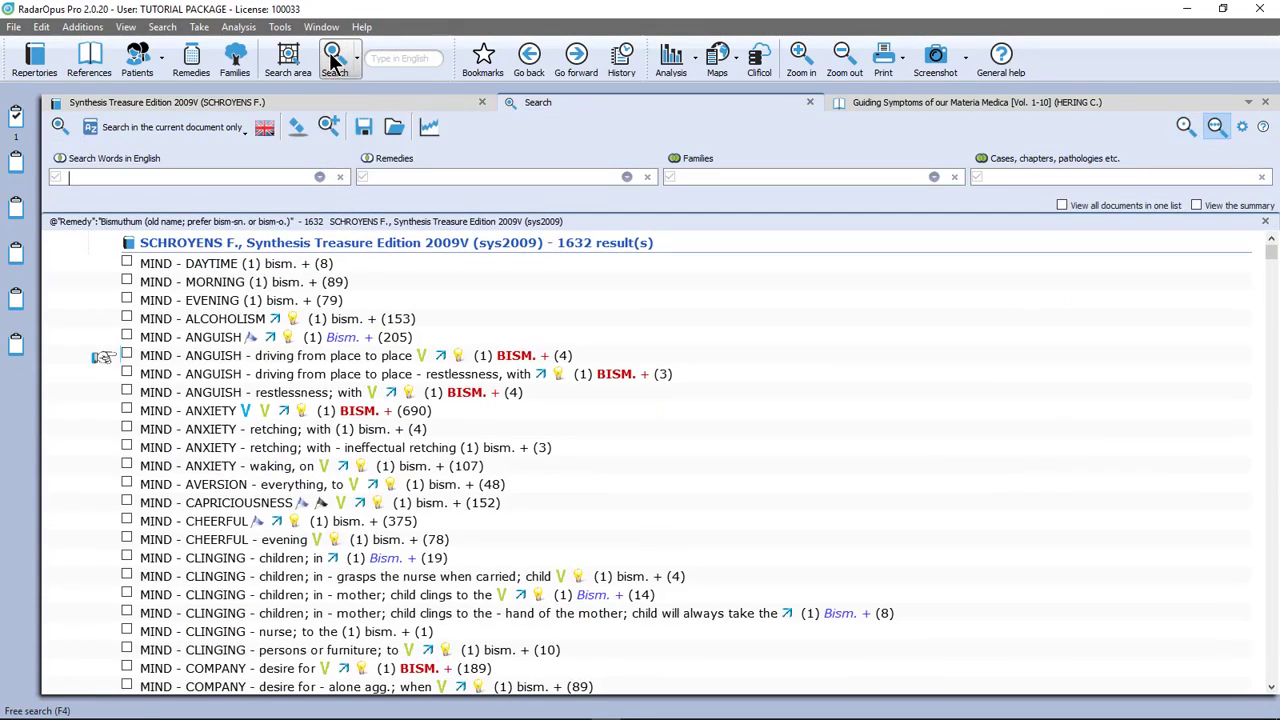
left_click(296, 127)
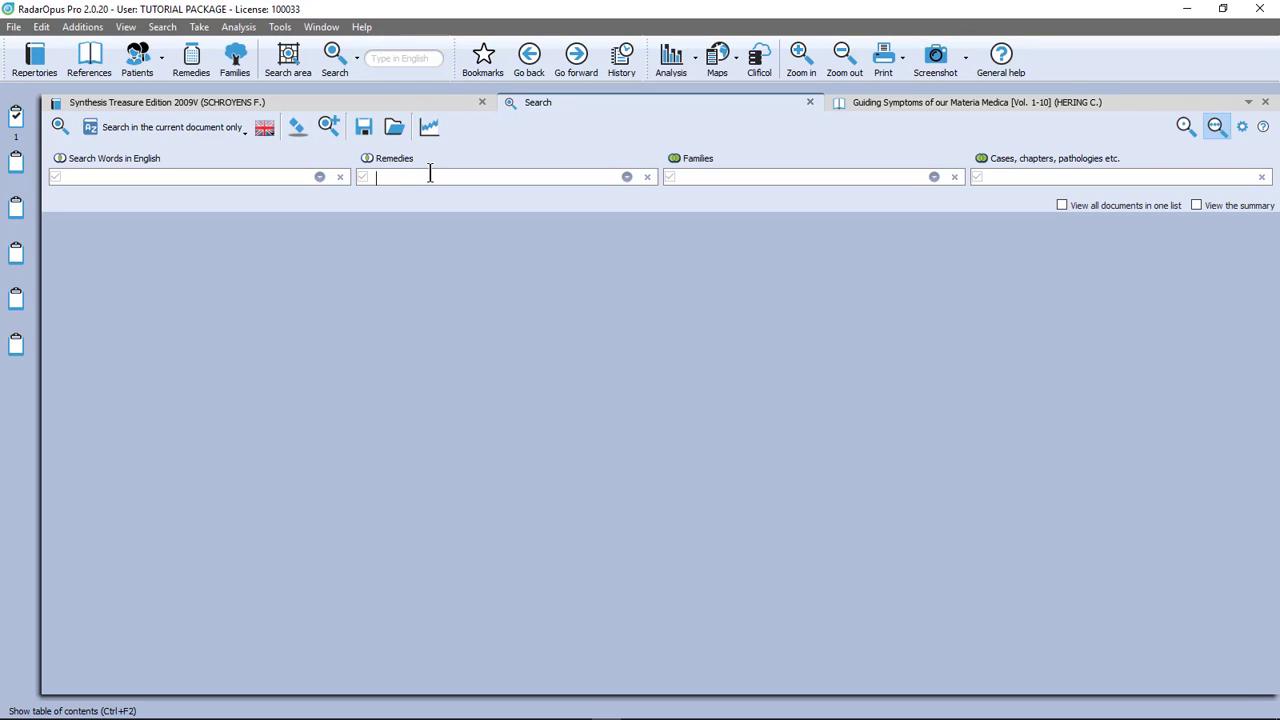
type("bell")
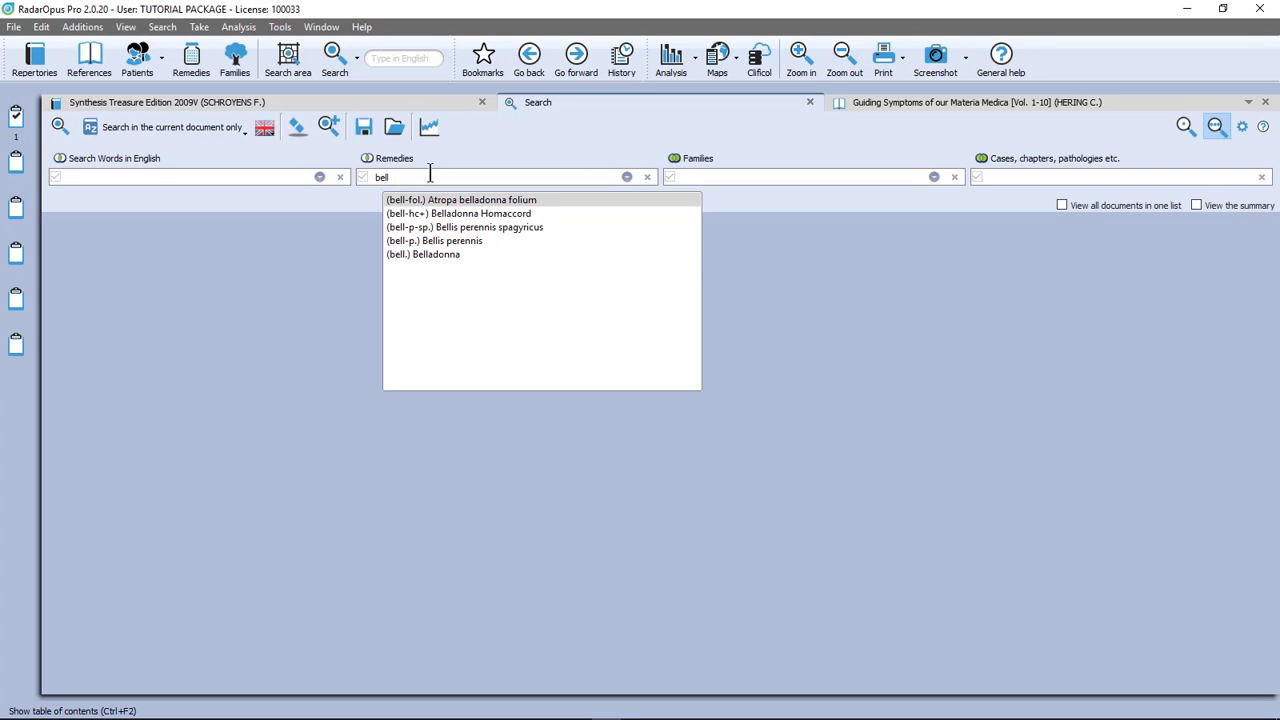
left_click(426, 253)
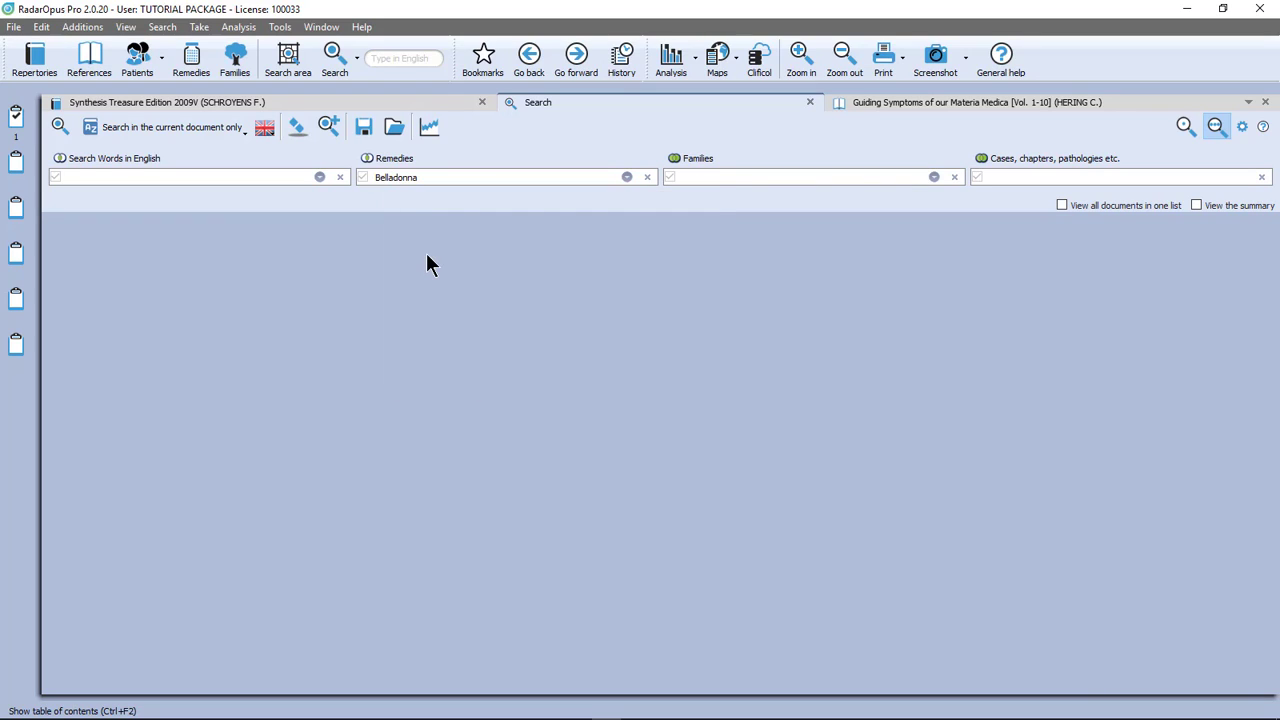
key("Return")
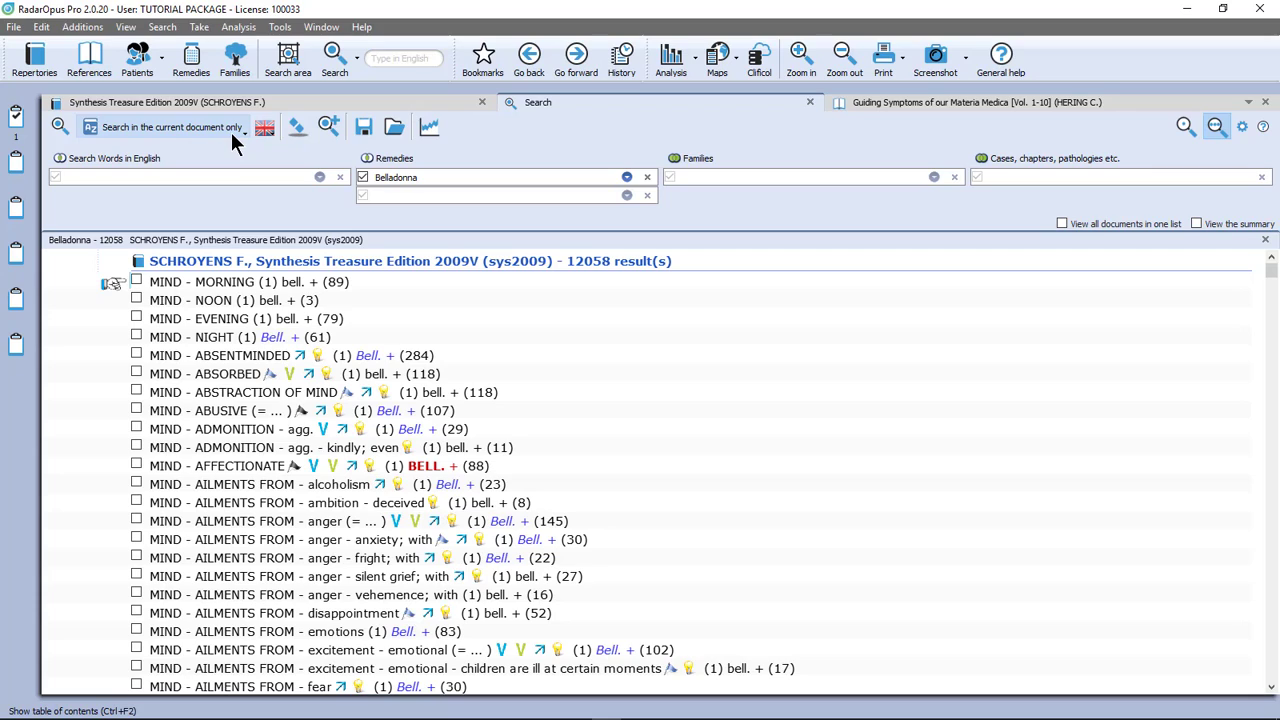
double_click(299, 392)
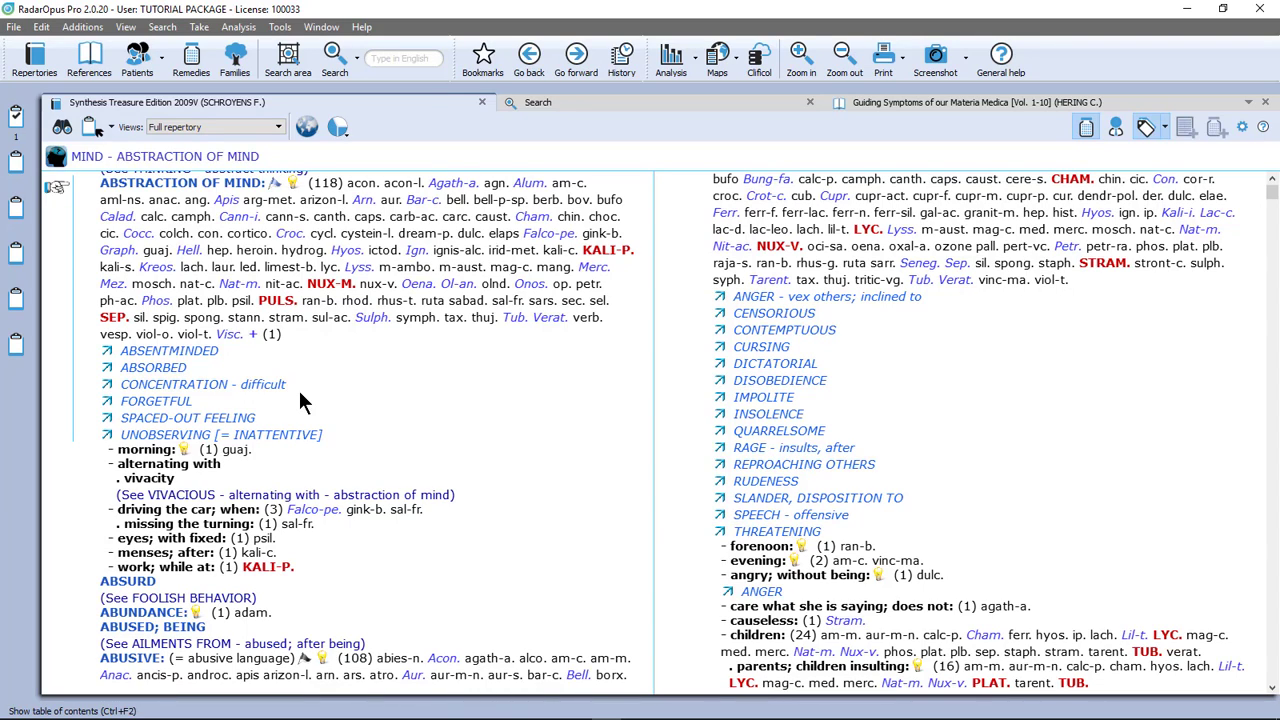
Step: Clear the Belladonna search and enter Ignatia amara ('ign.') as the remedy
left_click(335, 62)
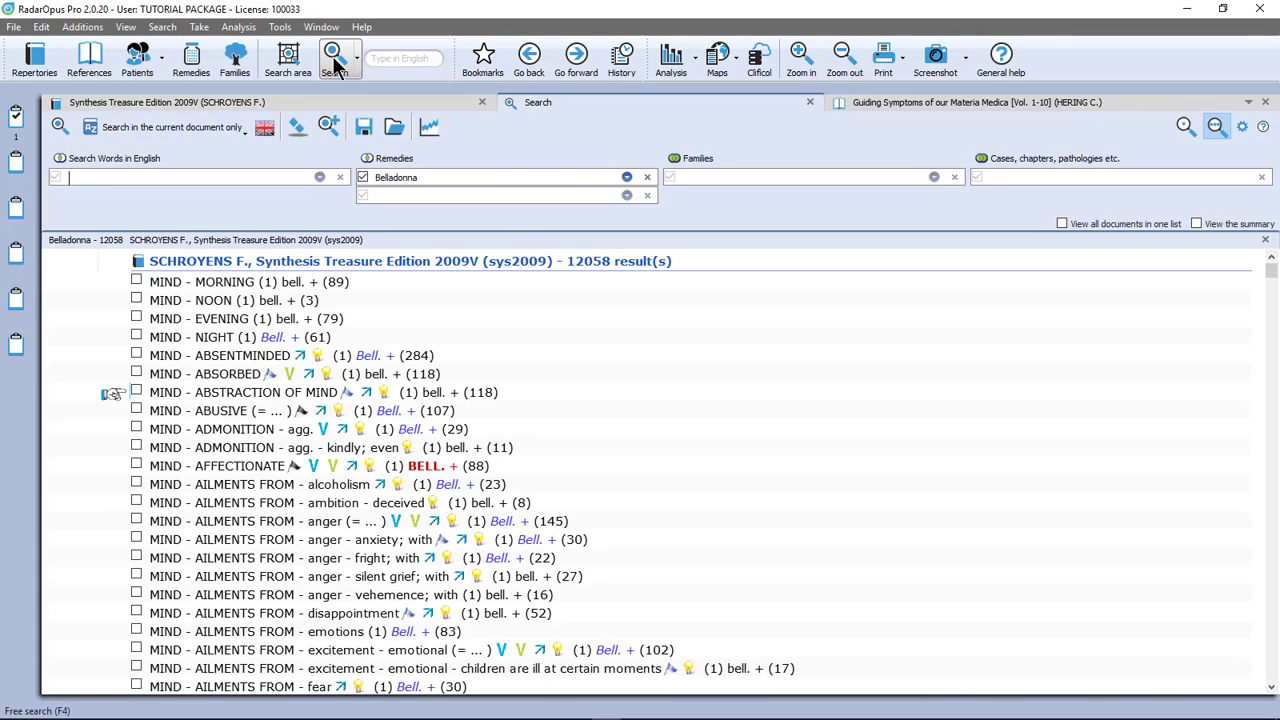
left_click(299, 130)
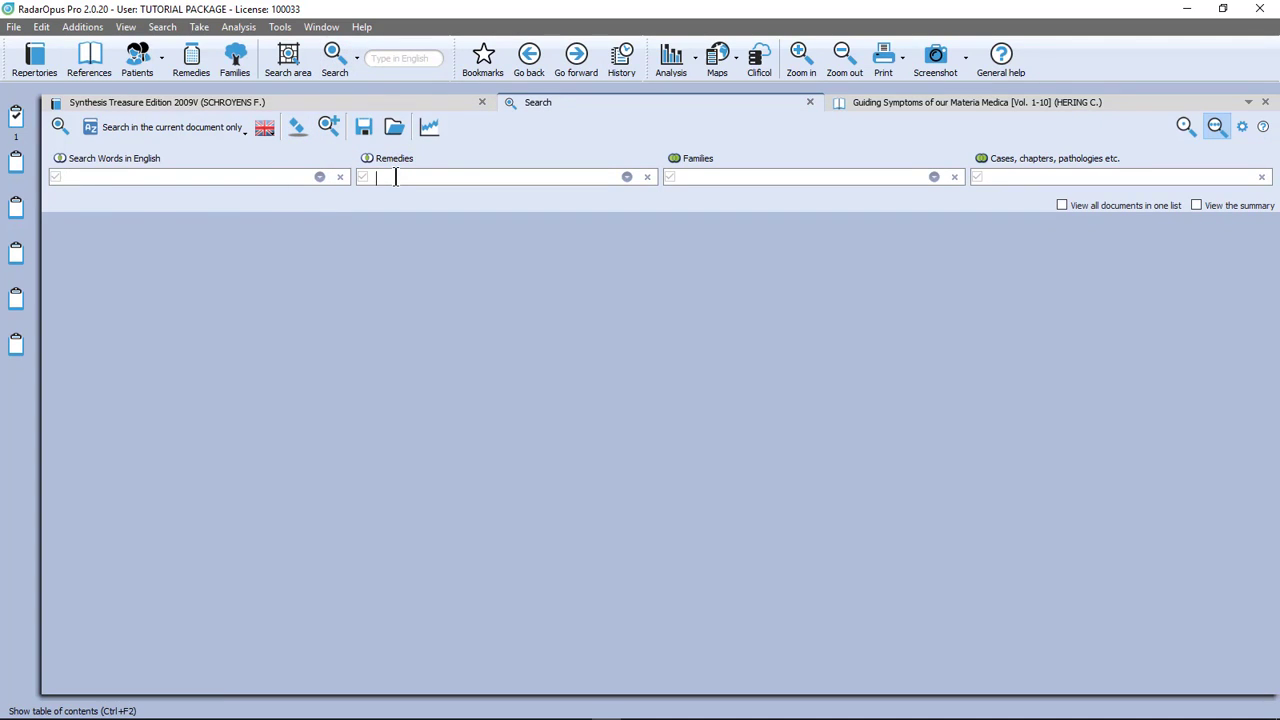
type("ign.")
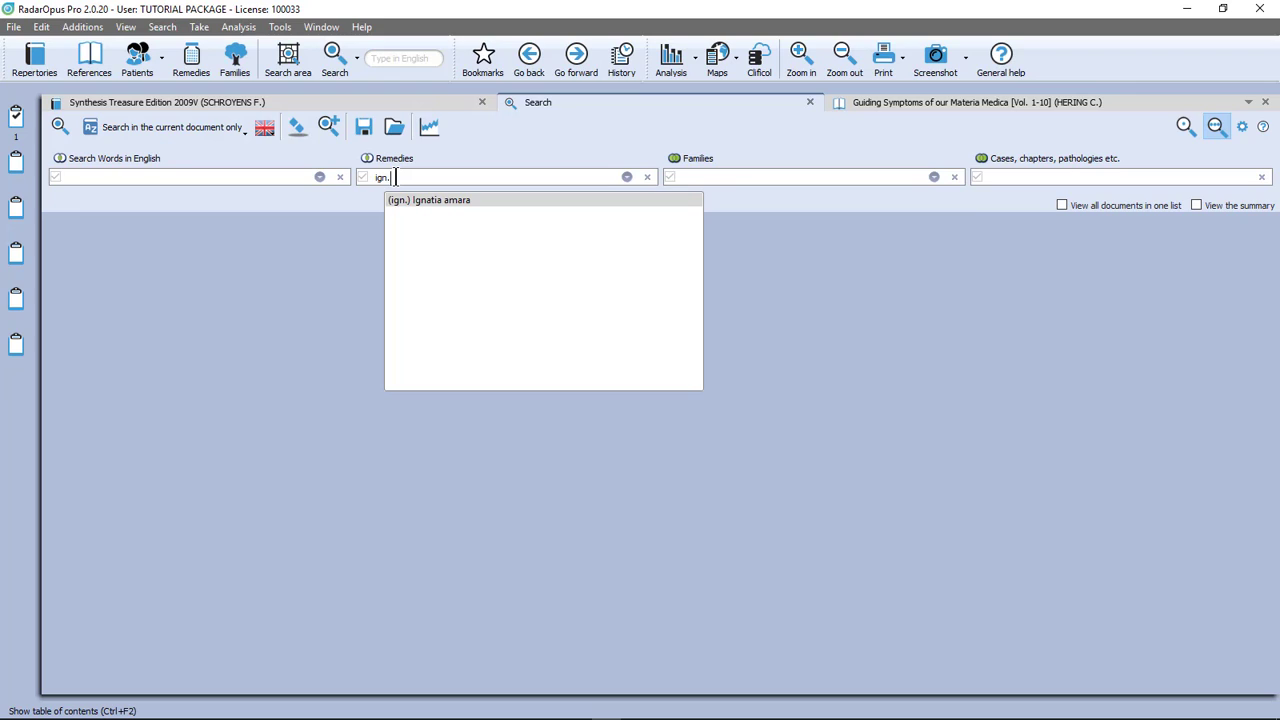
key("Return")
key("Return")
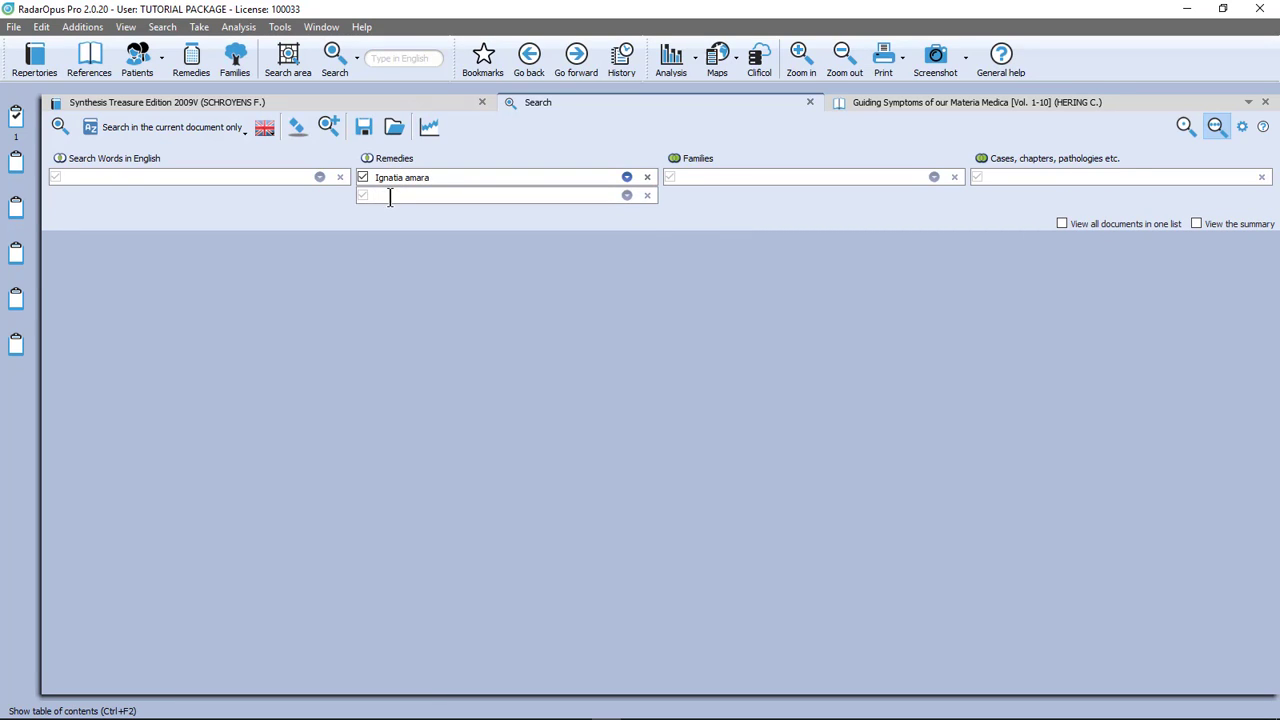
Step: Limit Ignatia amara's search to rubrics containing less than or equal to 10 remedies
left_click(627, 178)
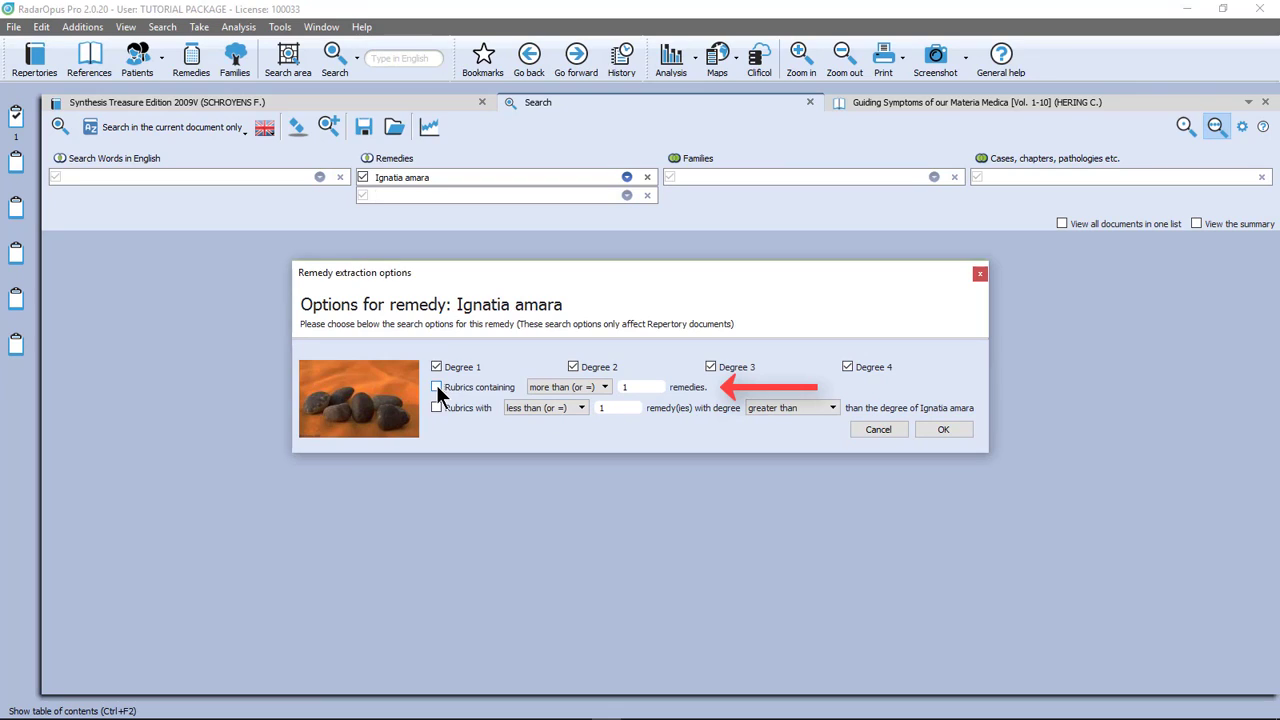
left_click(437, 388)
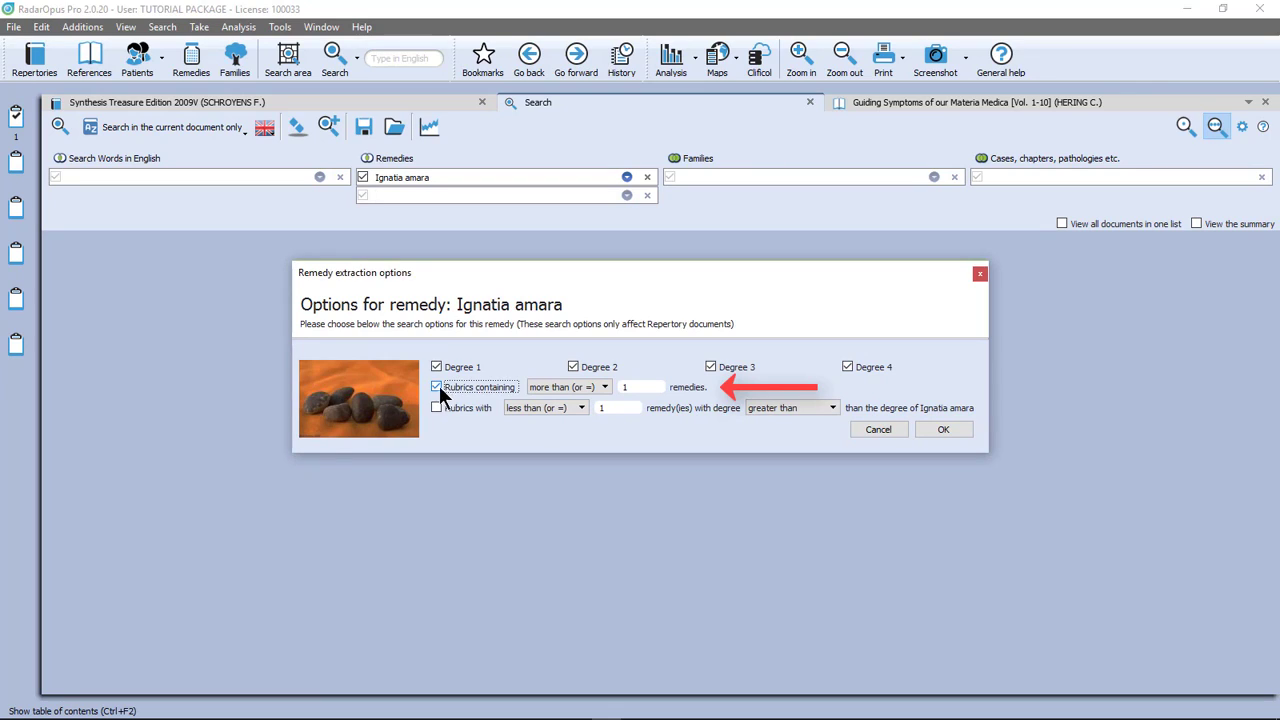
left_click(605, 387)
left_click(588, 404)
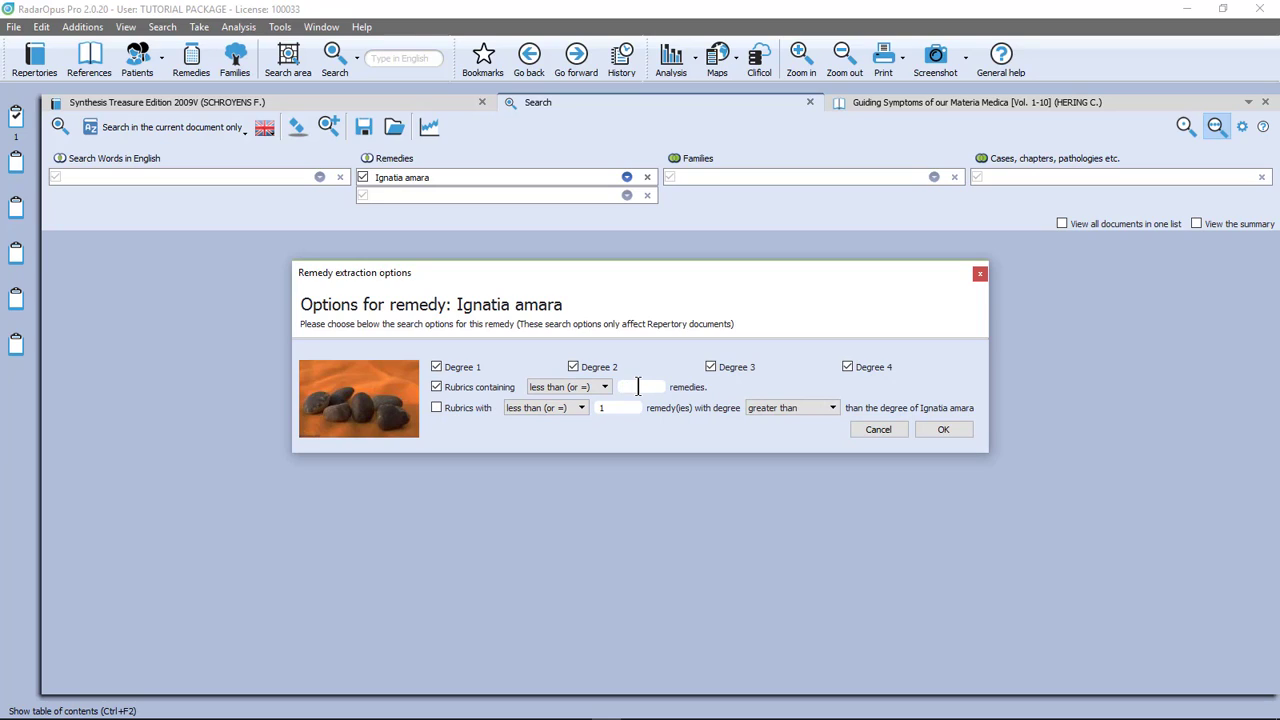
left_click(637, 387)
type("10")
left_click(945, 429)
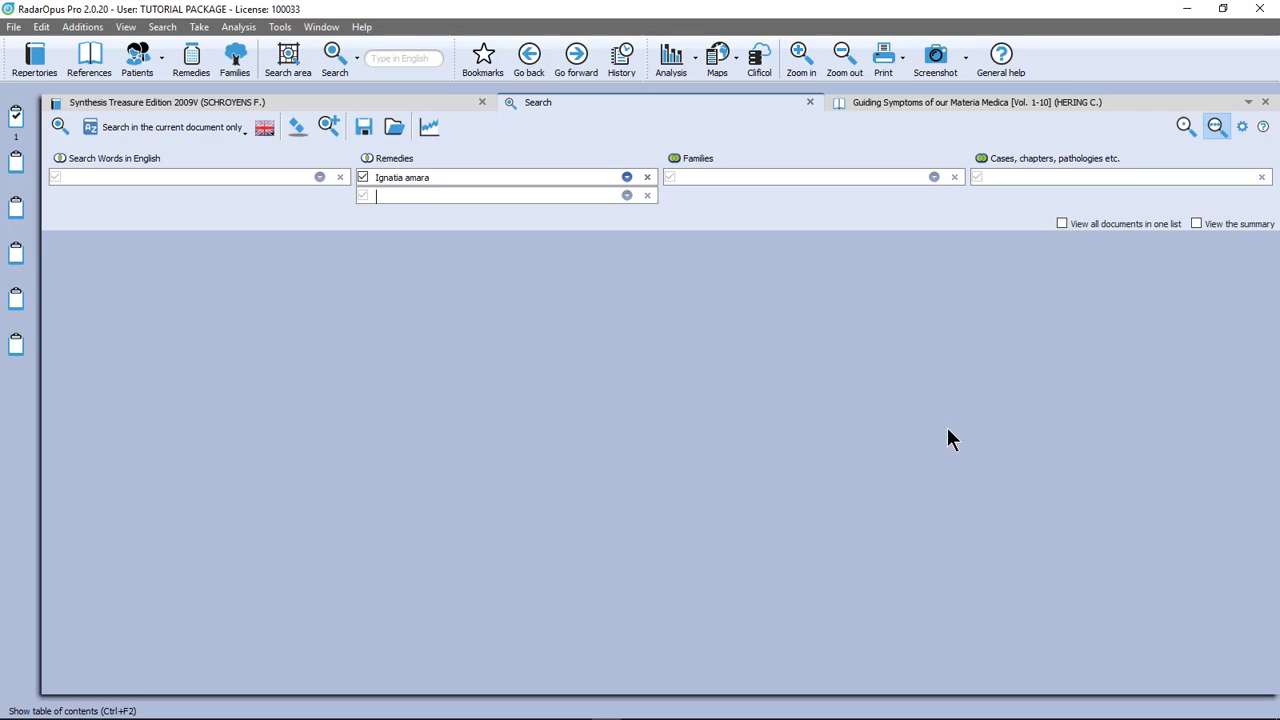
Step: Launch the restricted Ignatia amara search, listing 1856 Synthesis rubrics
left_click(58, 127)
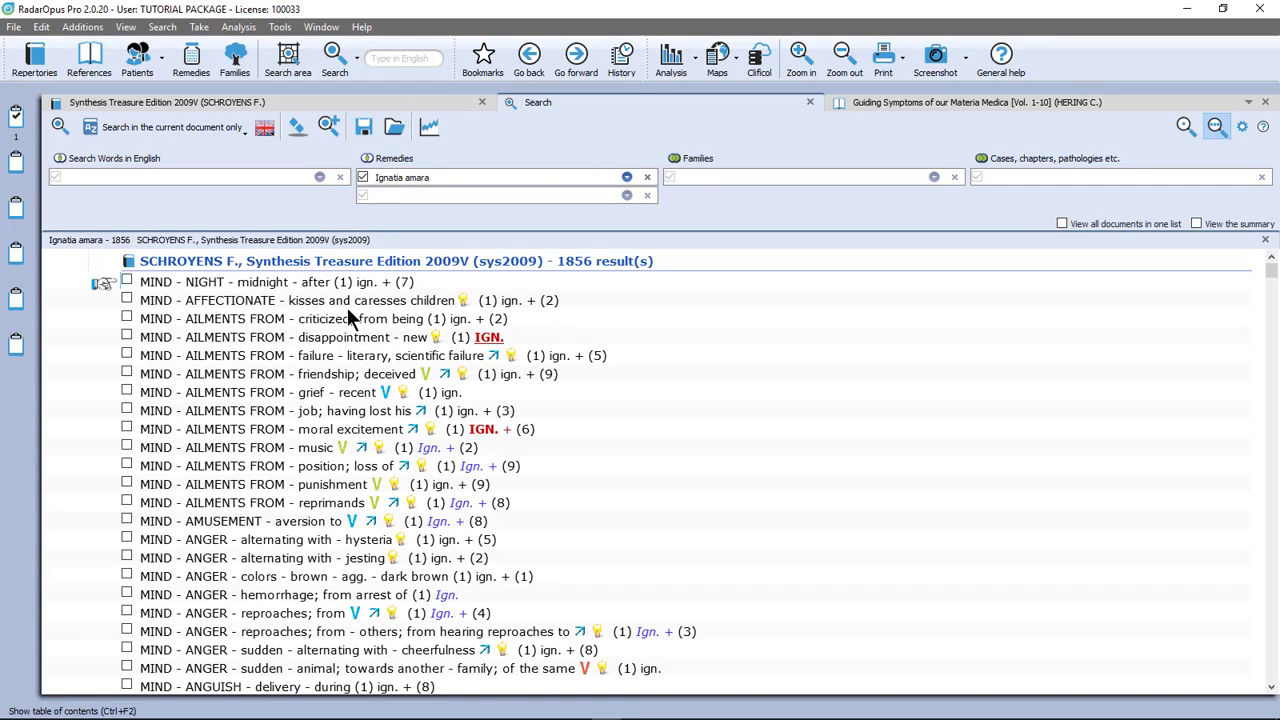
Step: Jump to MIND - AILMENTS FROM - disappointment - new in the Synthesis repertory
left_click(345, 340)
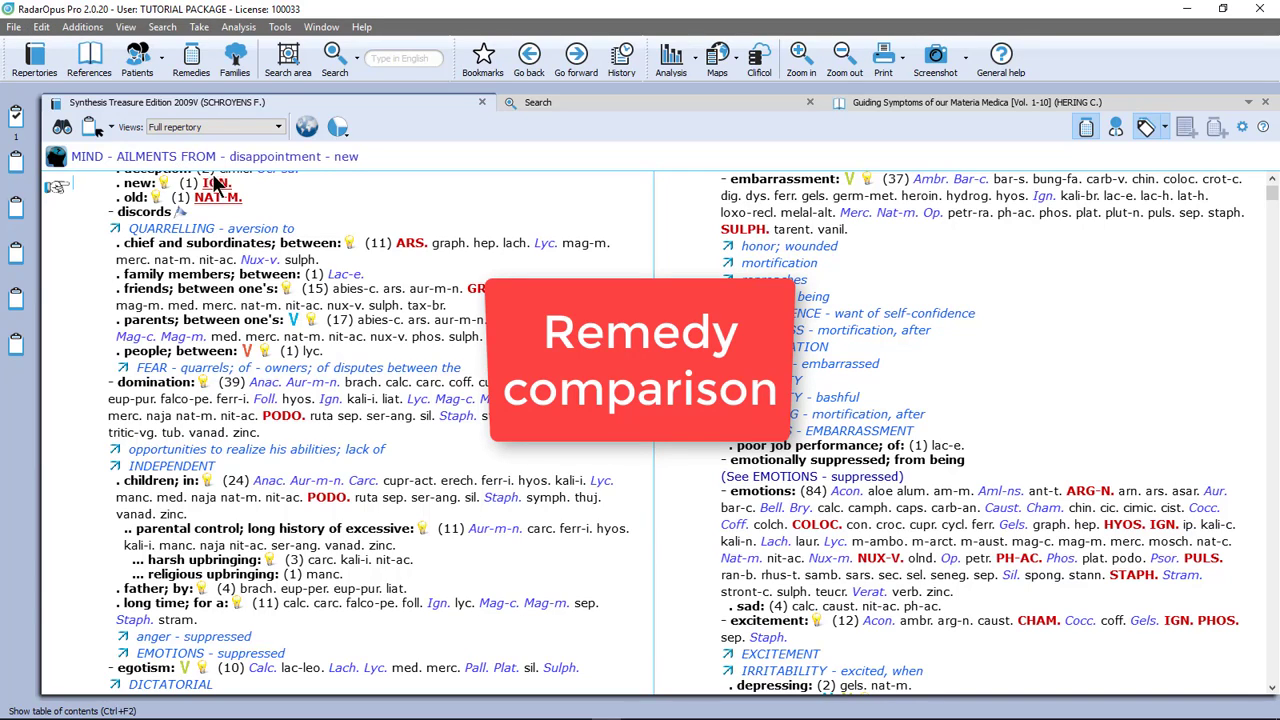
mouse_move(240, 207)
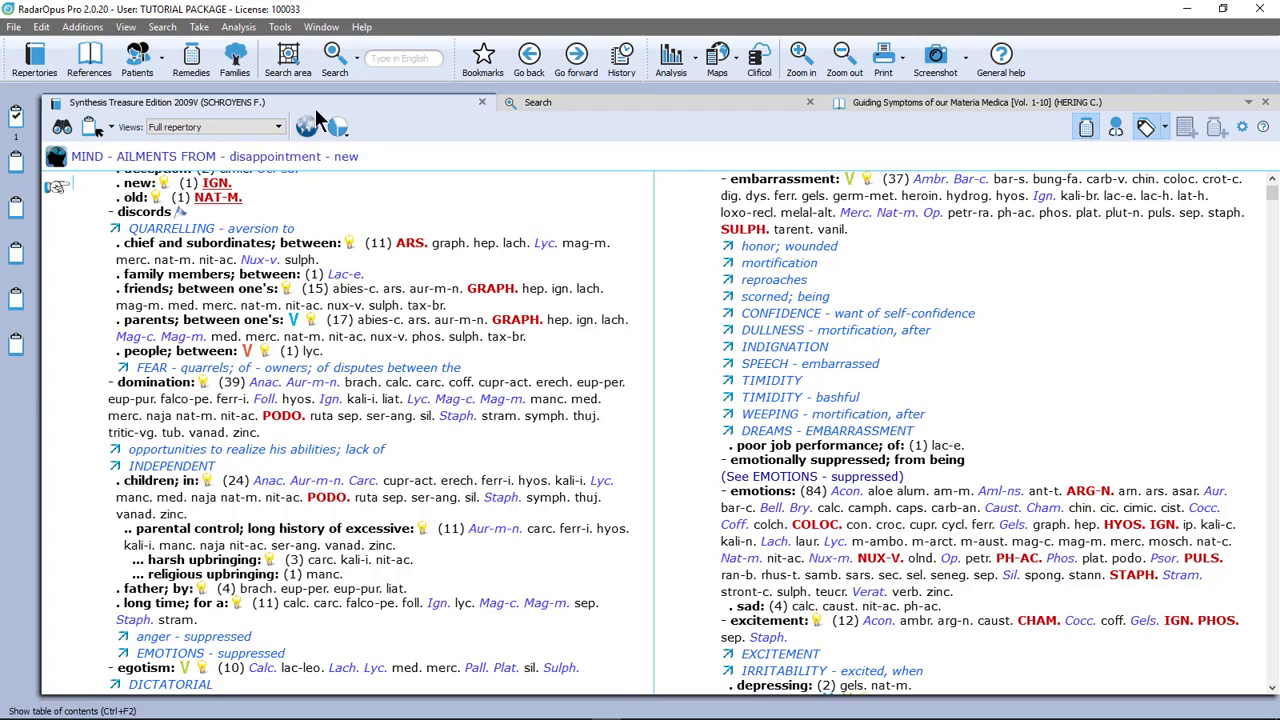
Step: Open Advanced search and clear the previous search criteria and results
left_click(357, 60)
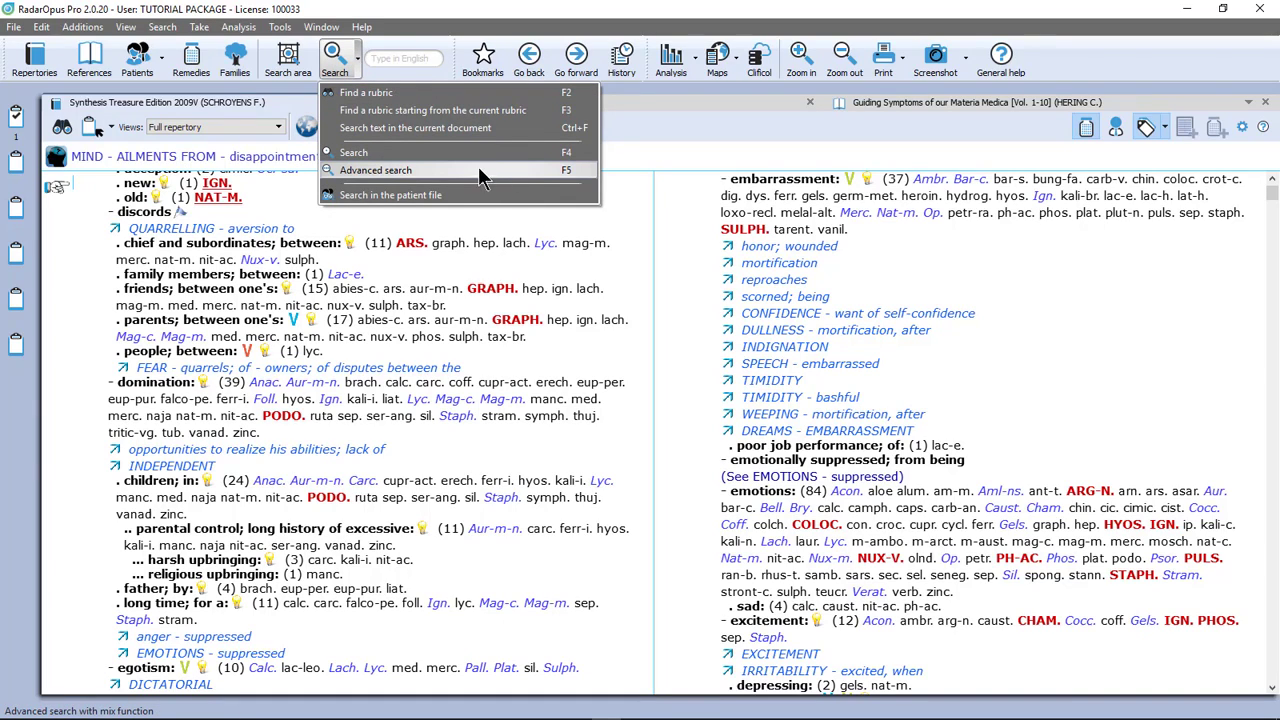
left_click(333, 58)
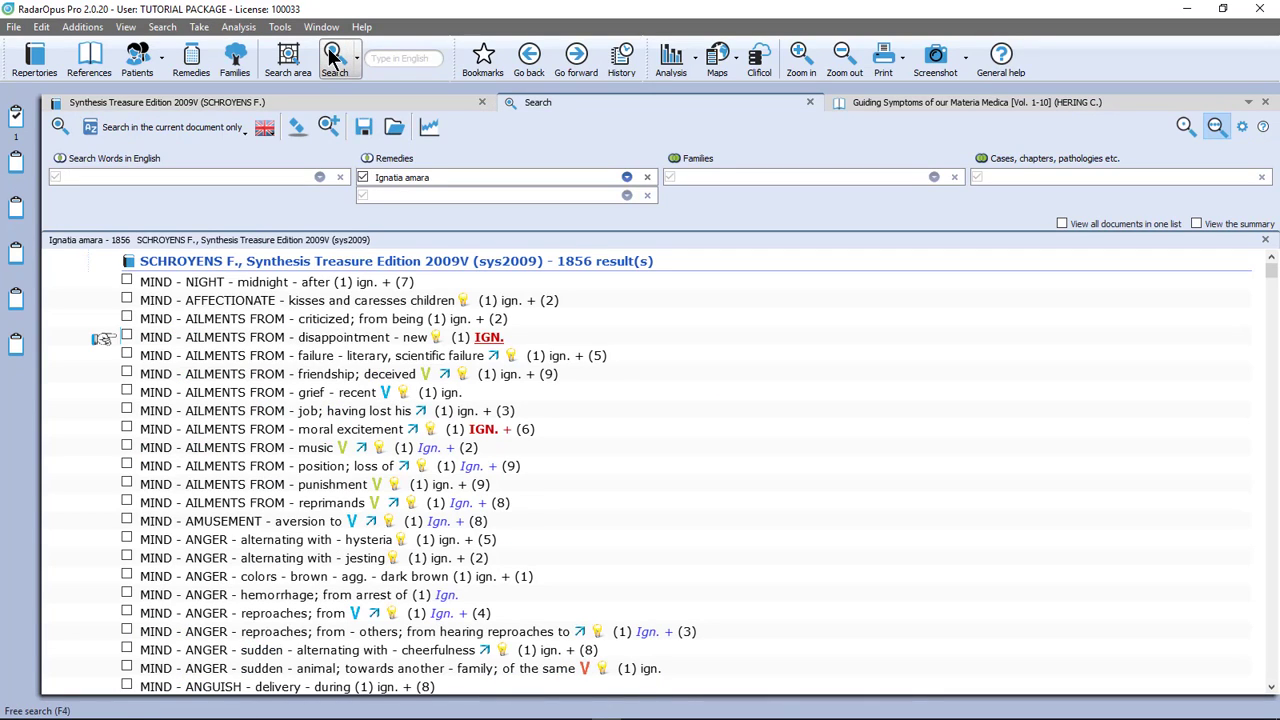
left_click(298, 126)
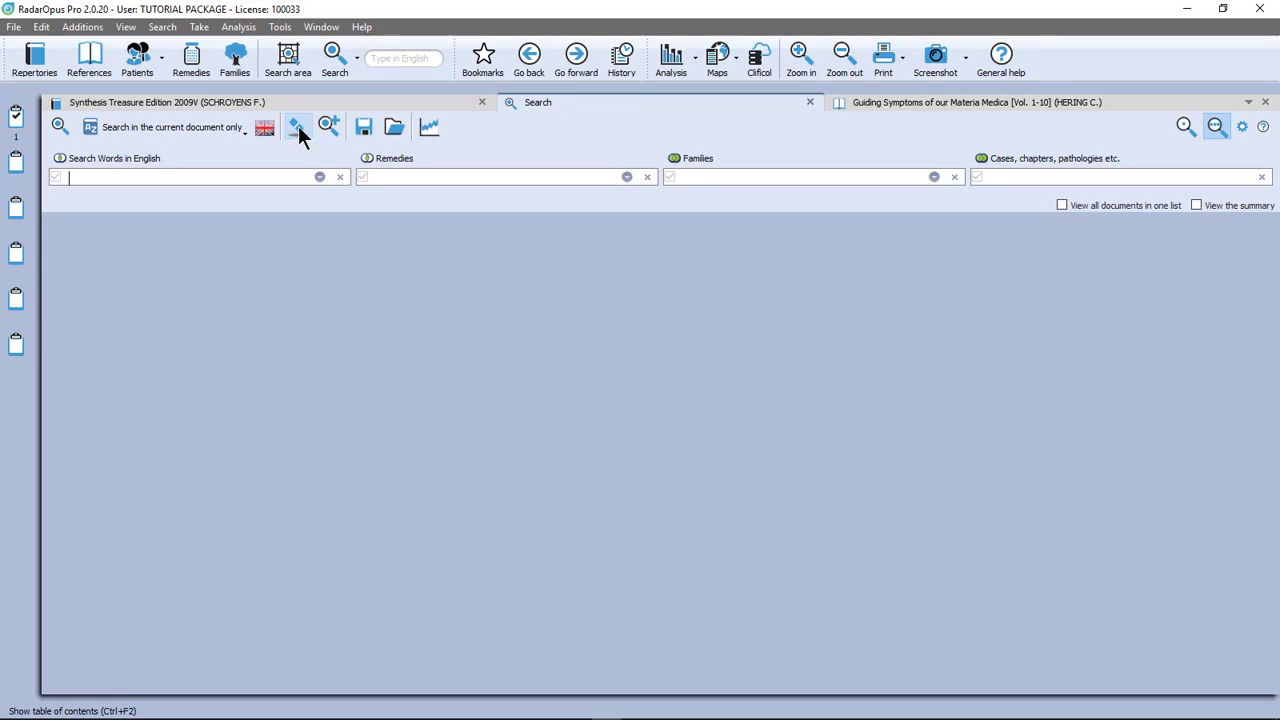
left_click(396, 177)
Step: Enter Ignatia amara ('ign.') and Natrium muriaticum ('nat-m.') as the two remedies
type("ign.")
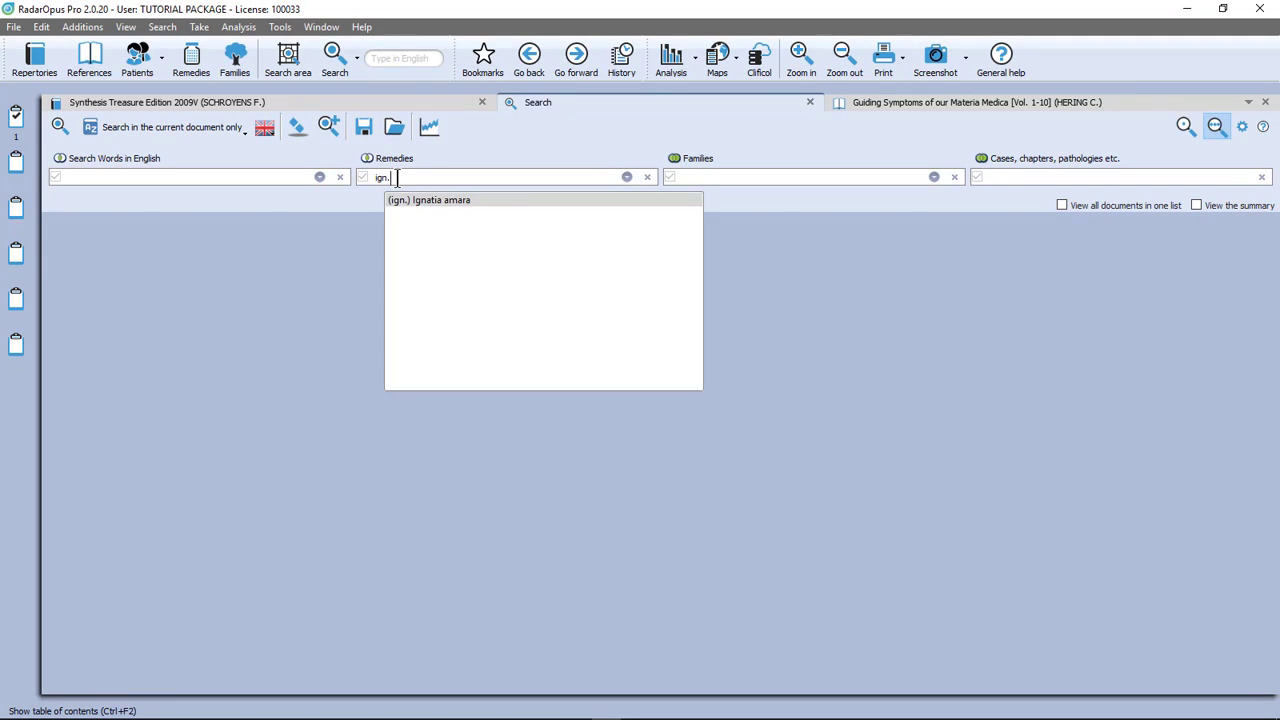
key("Return")
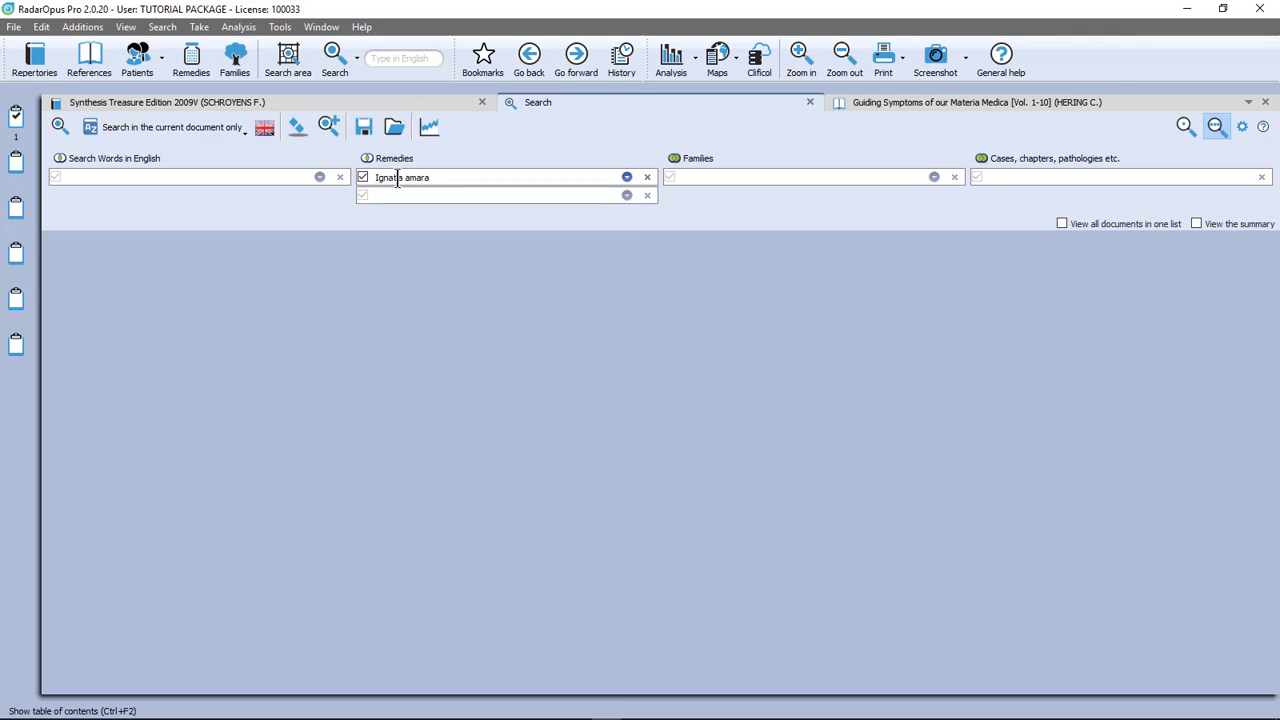
type("nat-m.")
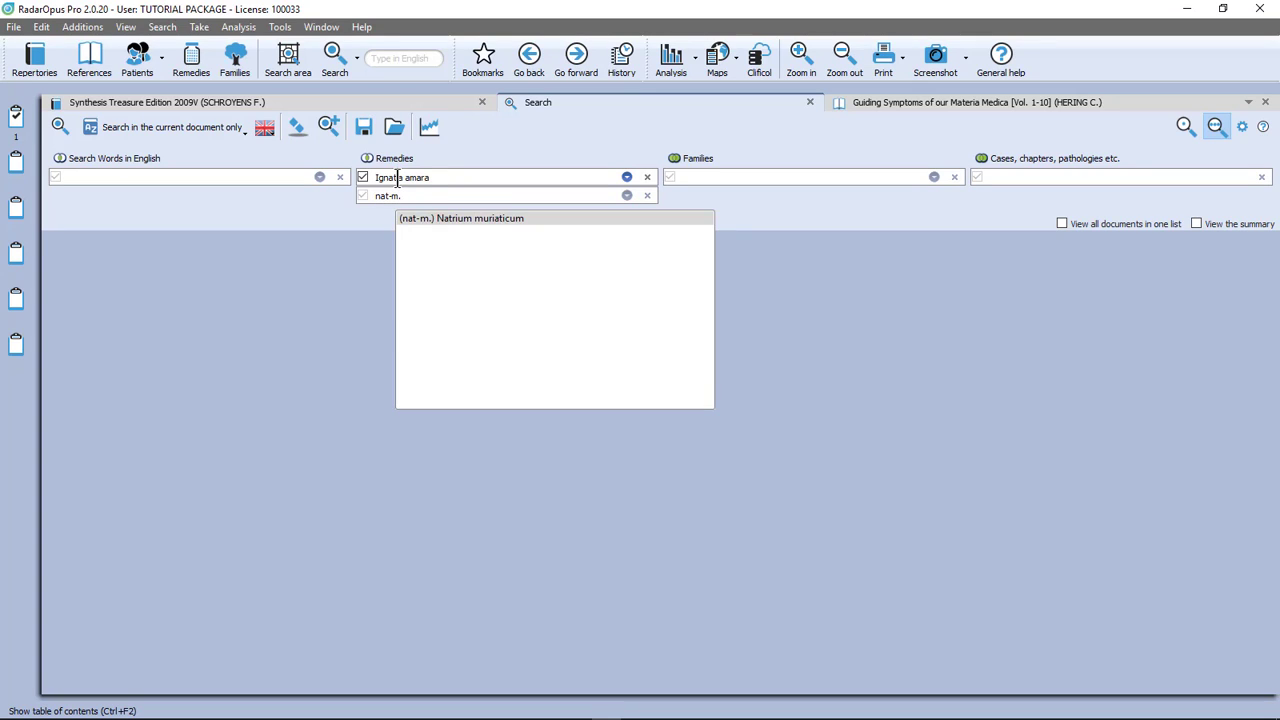
key("Return")
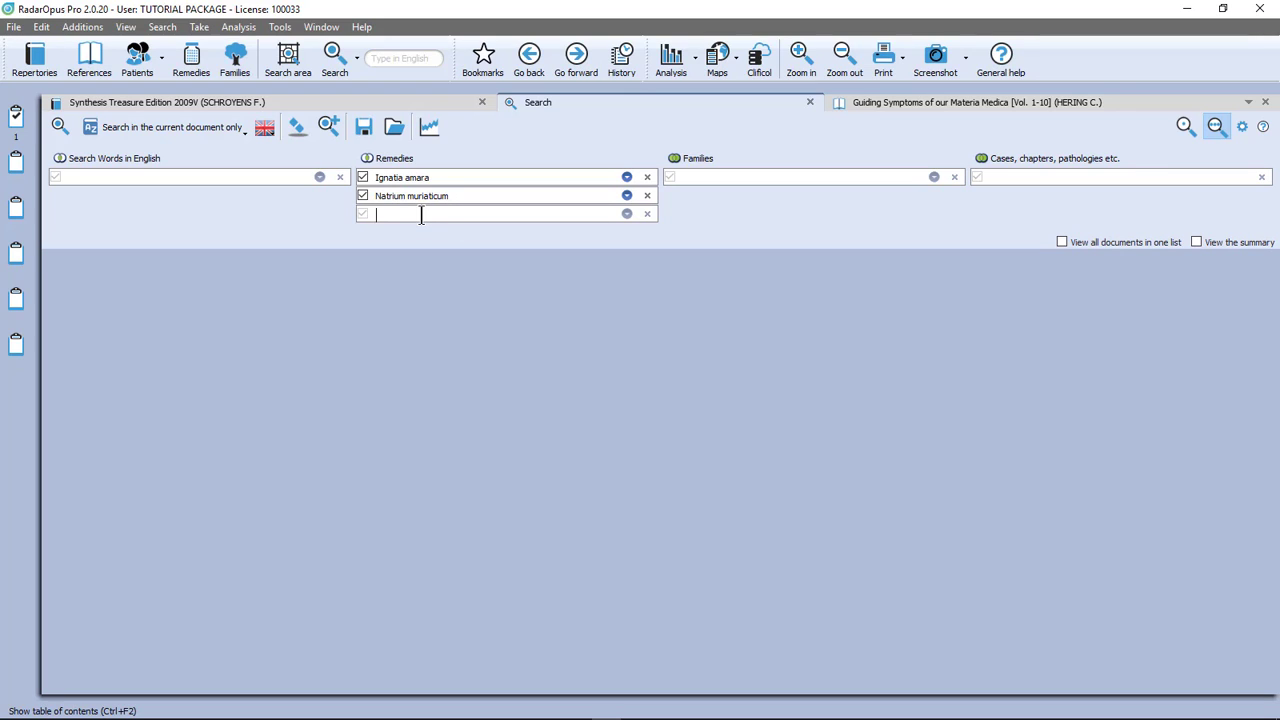
Step: Search for rubrics containing all the remedies, Ignatia amara and Natrium muriaticum, yielding 3476 rubrics
left_click(393, 160)
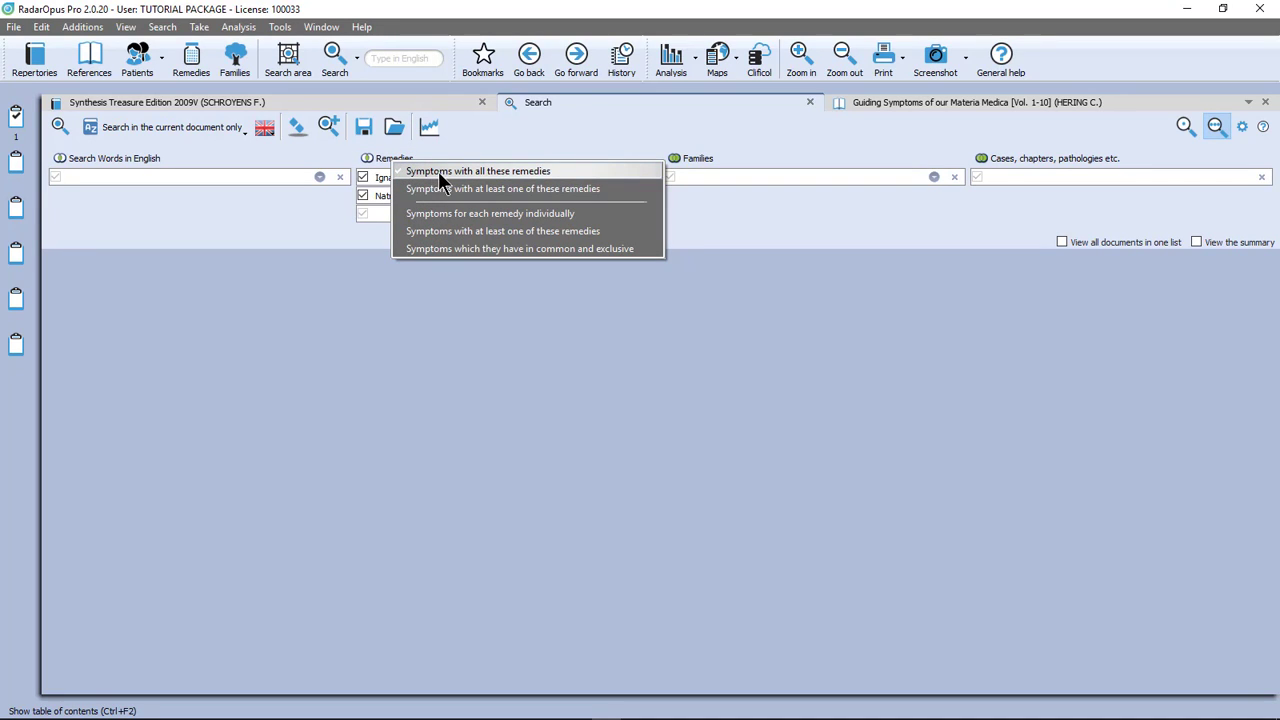
left_click(500, 172)
left_click(59, 126)
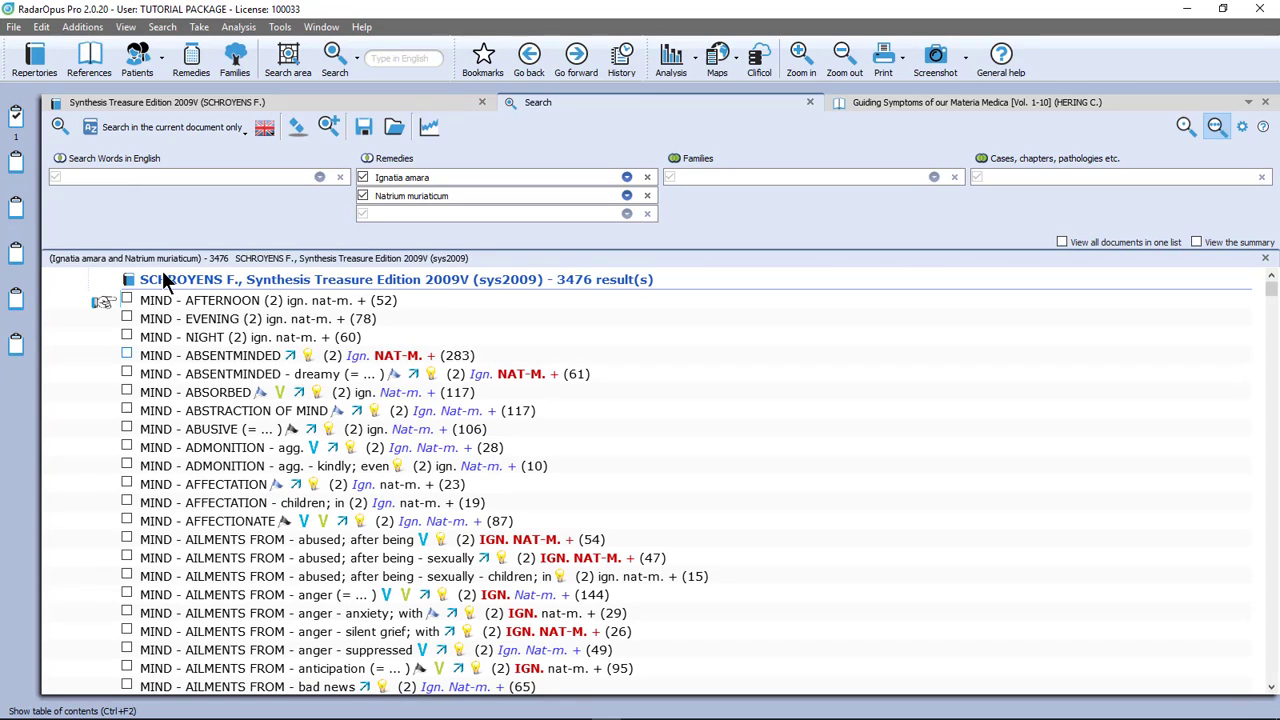
left_click(391, 160)
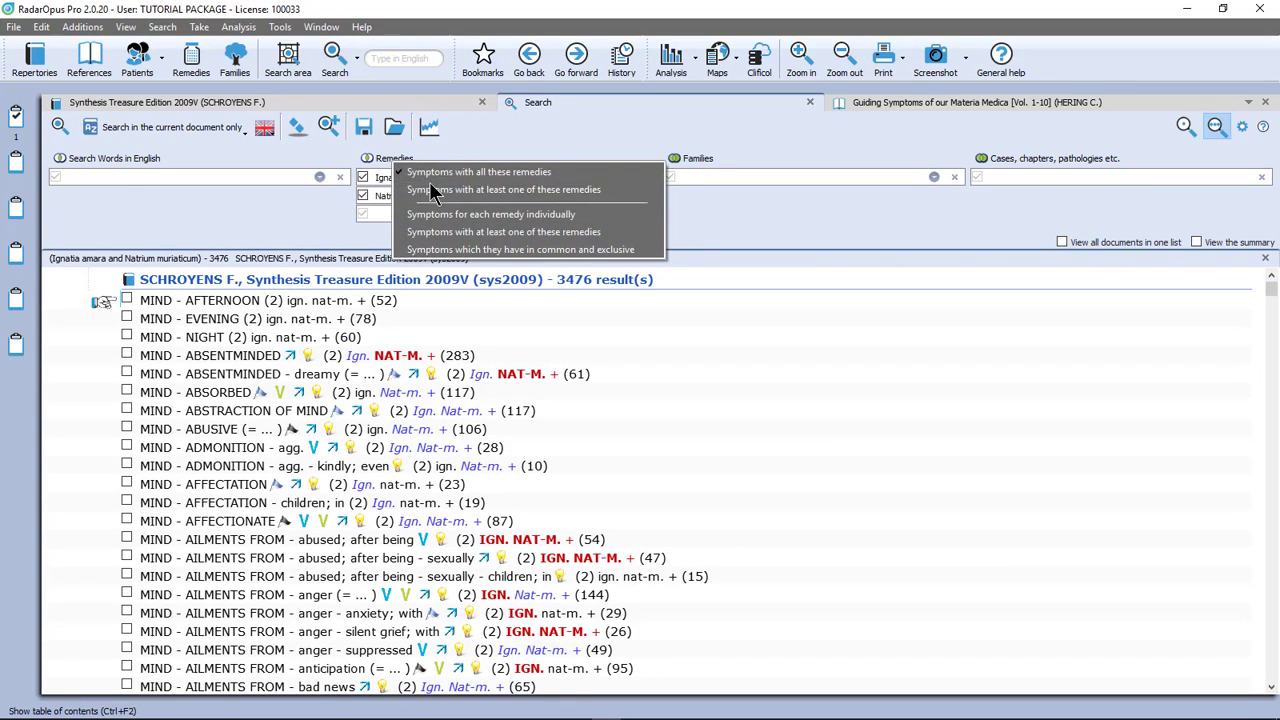
Step: Rerun the search per remedy: 7166 Ignatia amara and 12439 Natrium muriaticum rubrics, viewing the latter
left_click(503, 216)
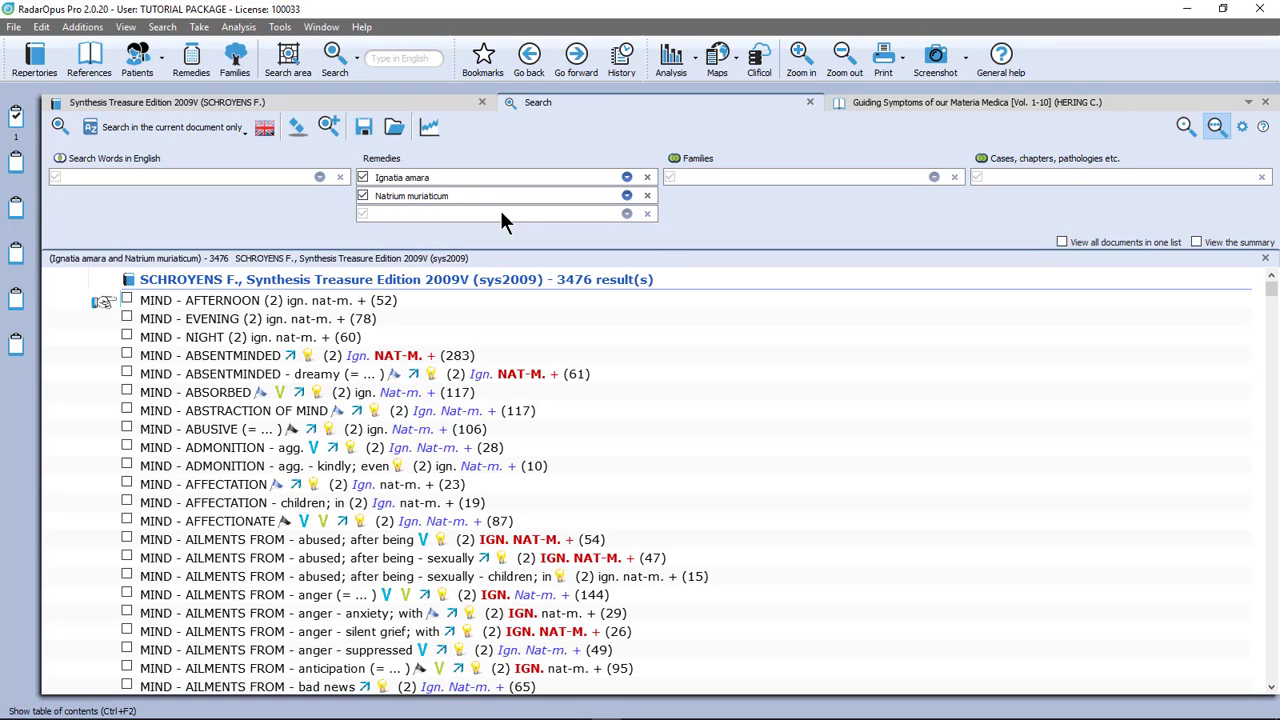
left_click(59, 126)
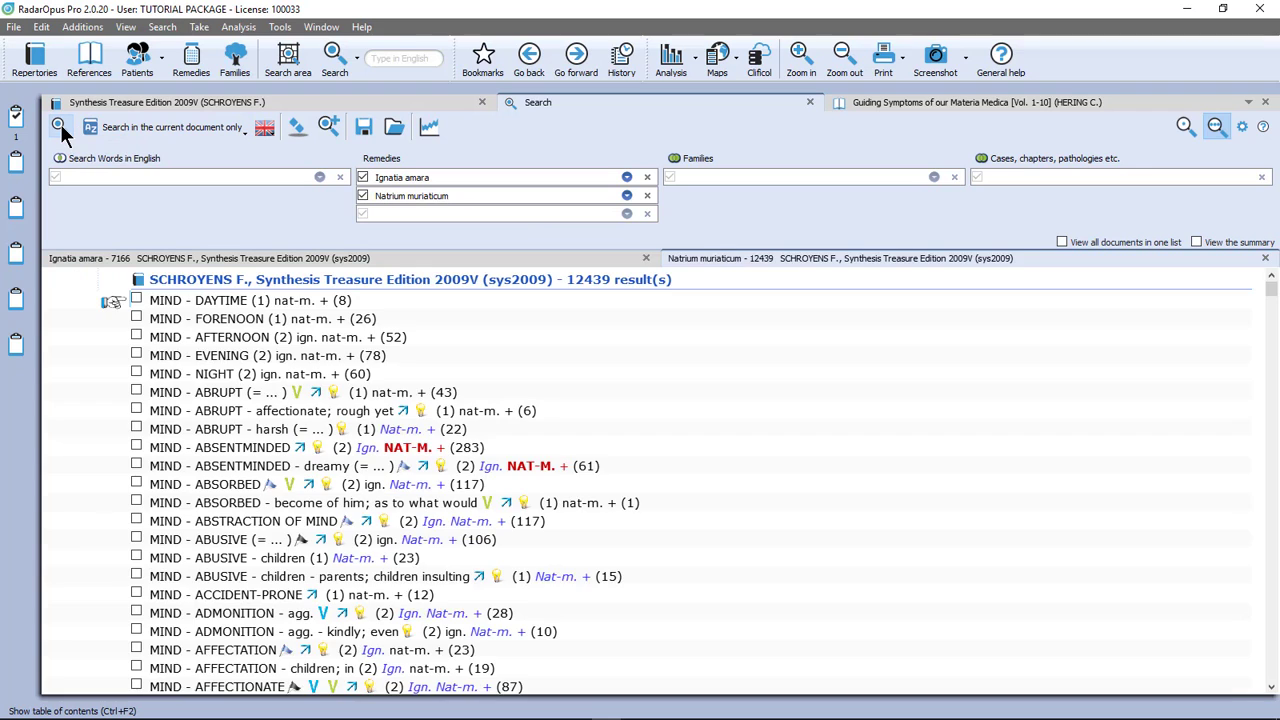
left_click(217, 259)
Step: Rerun the search as common and exclusive: 3476 shared, 3690 Ignatia-only, 8963 Natrium muriaticum-only rubrics
left_click(380, 160)
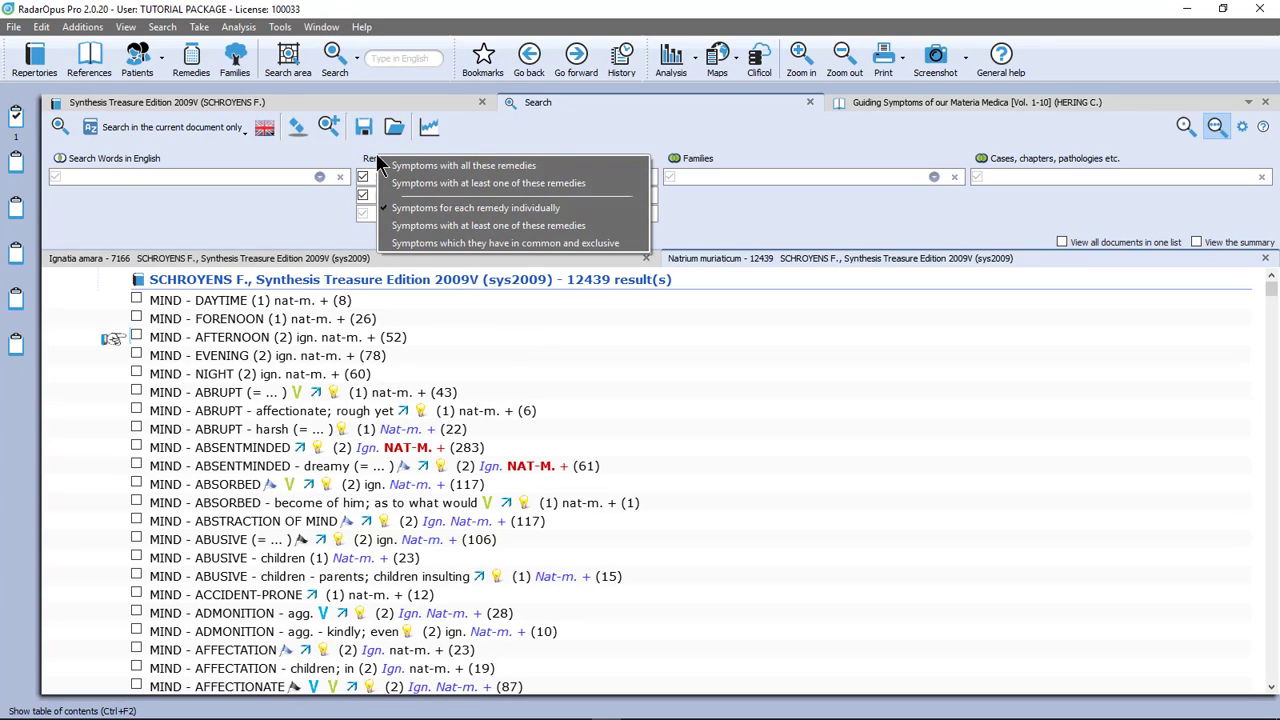
left_click(505, 244)
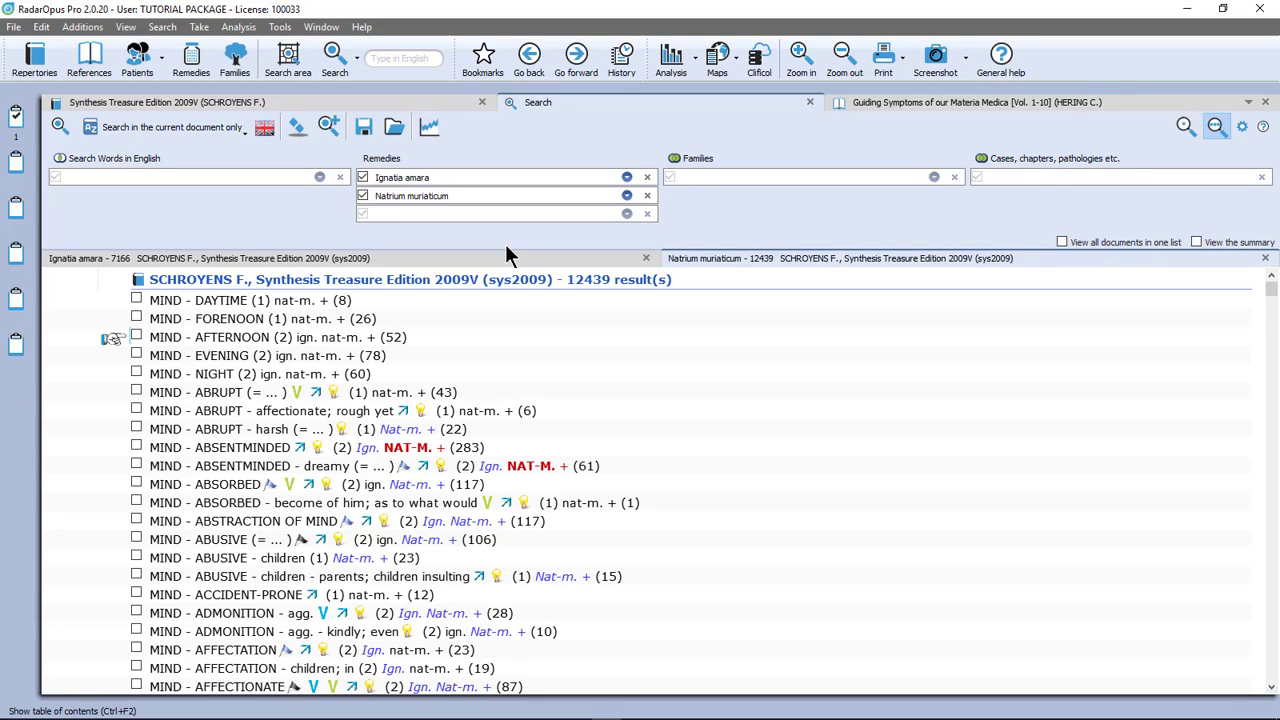
left_click(58, 126)
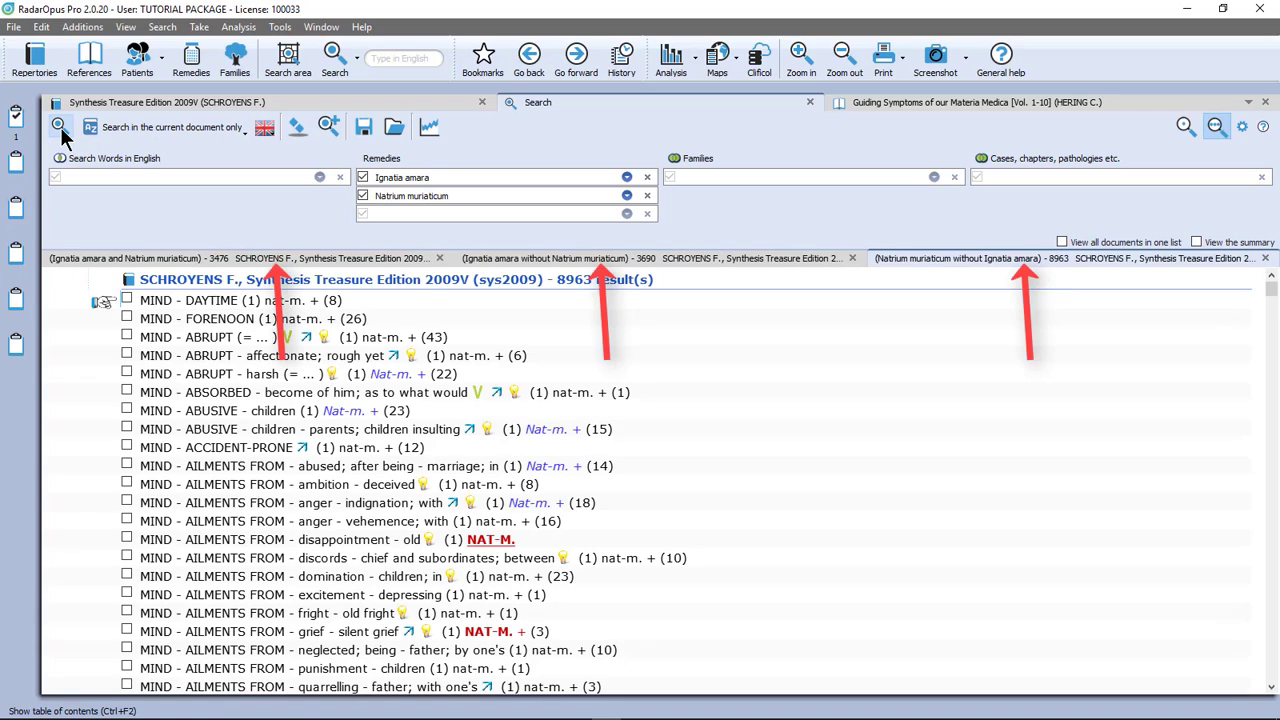
Step: Browse the shared, Ignatia-only and Natrium-only lists, then open MIND - ABSTRACTION OF MIND from the shared list
left_click(128, 260)
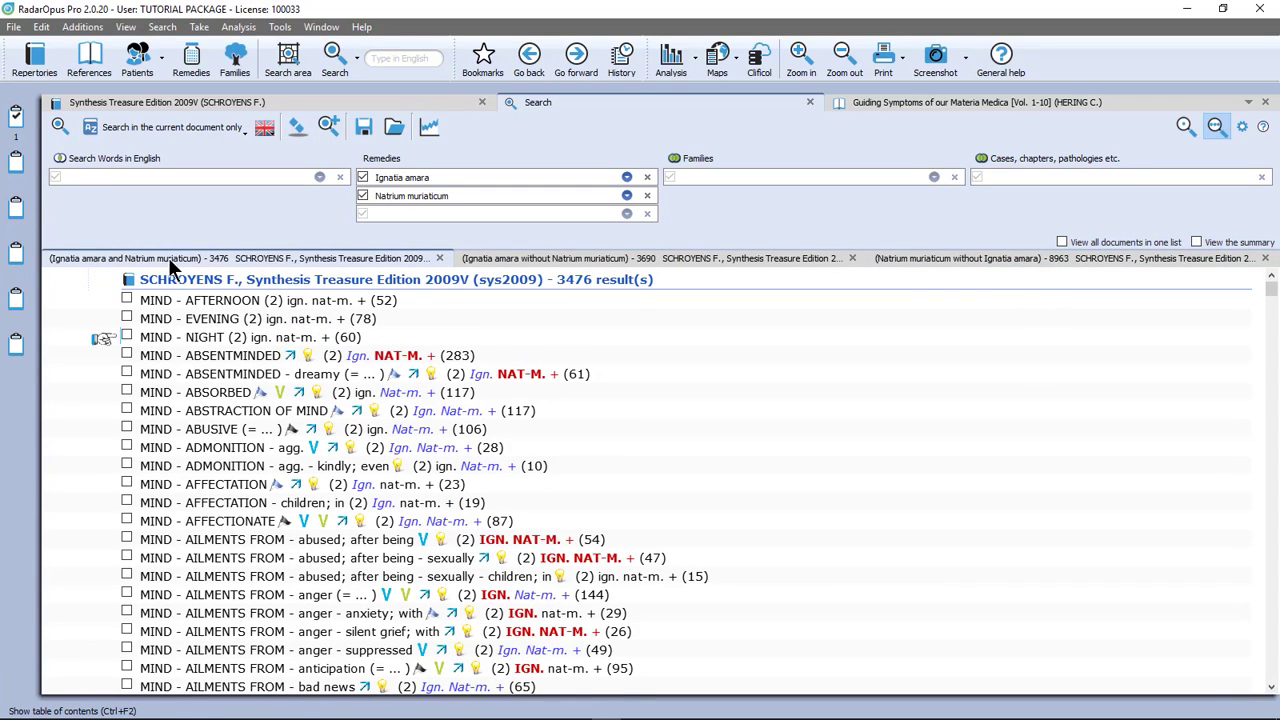
left_click(516, 257)
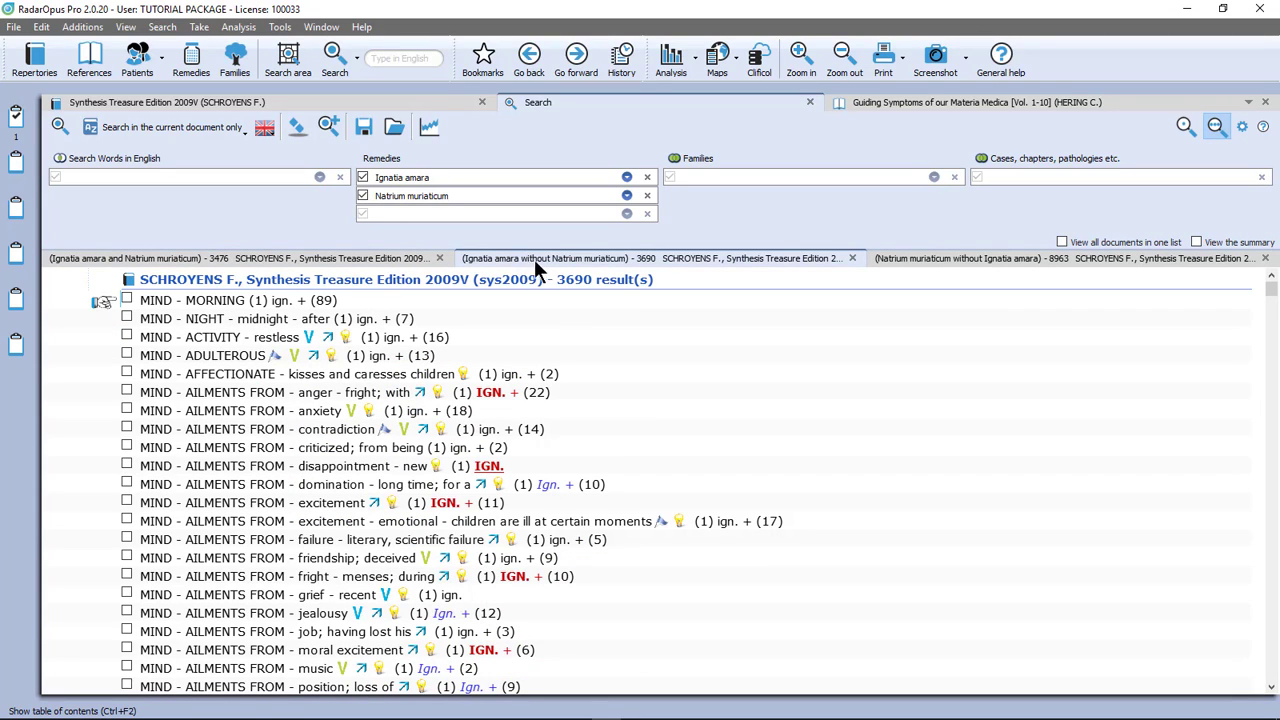
left_click(960, 262)
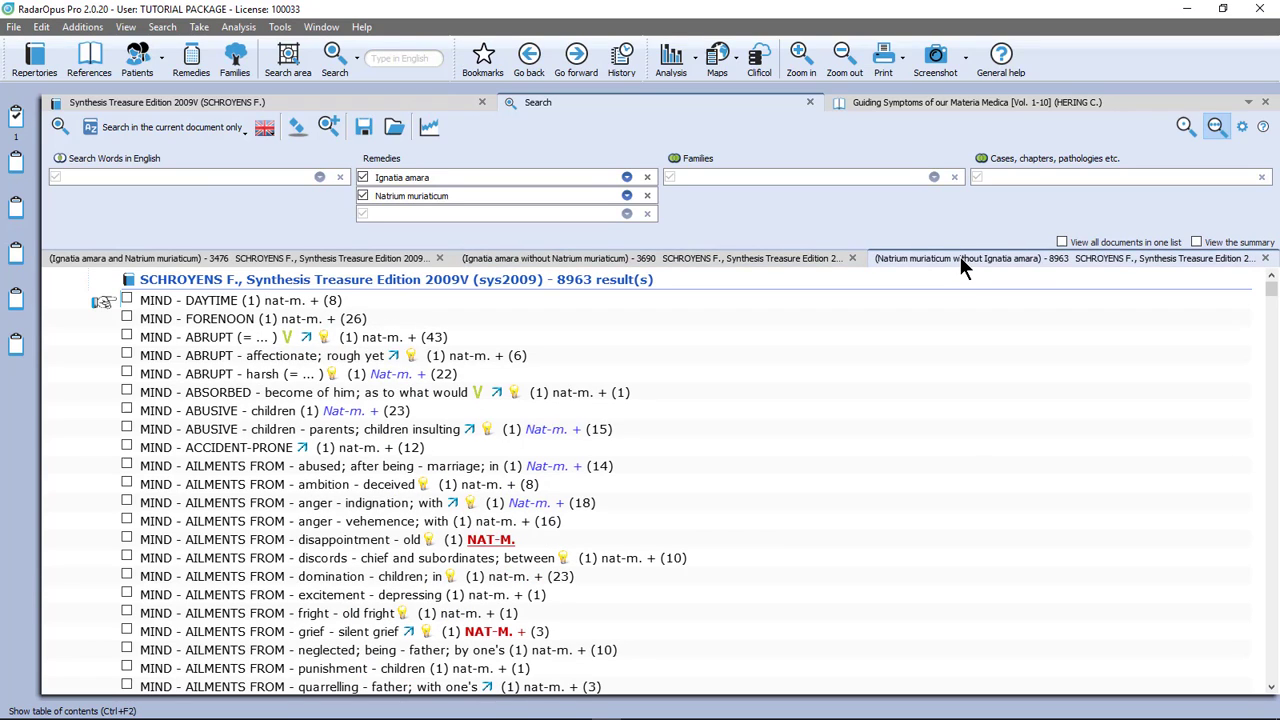
left_click(306, 258)
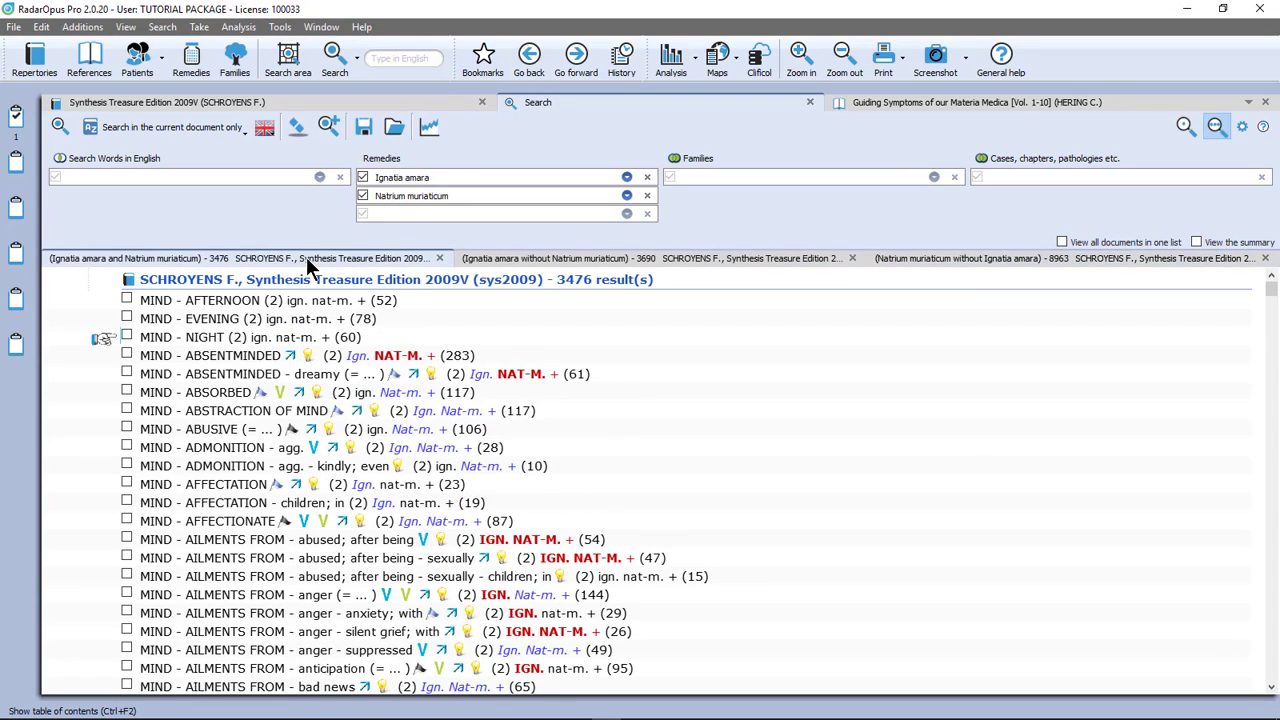
left_click(256, 410)
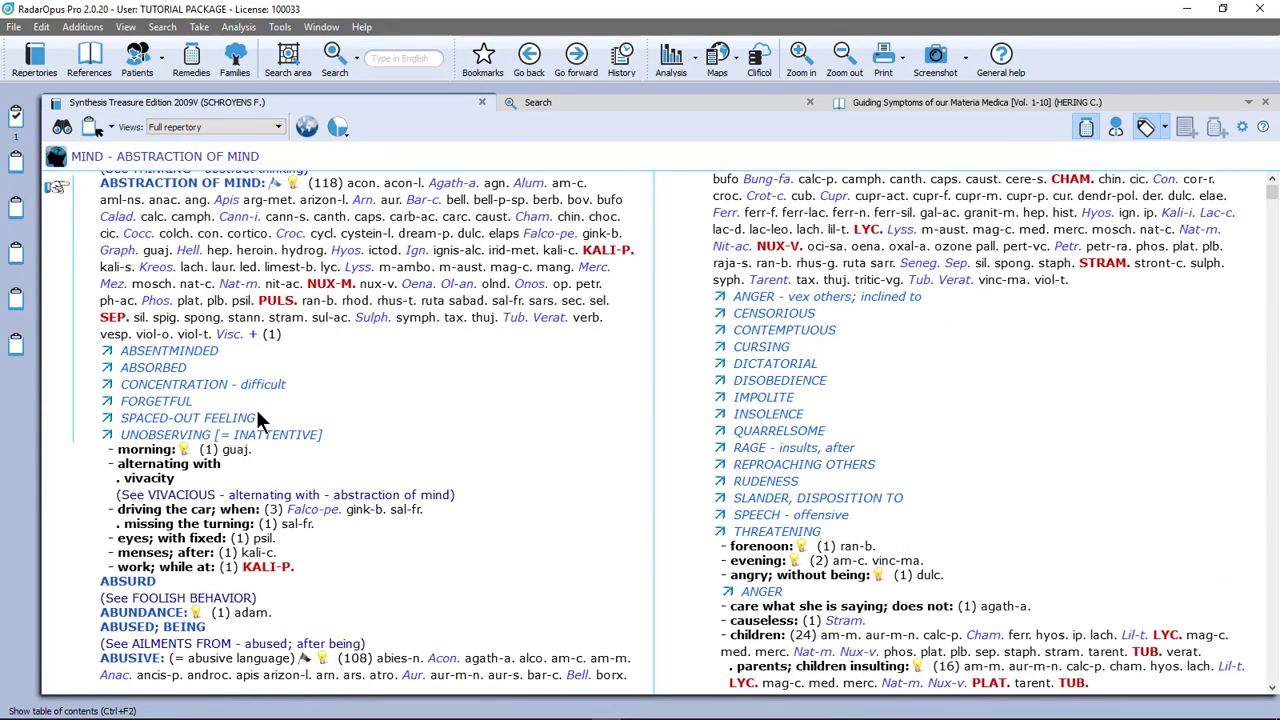